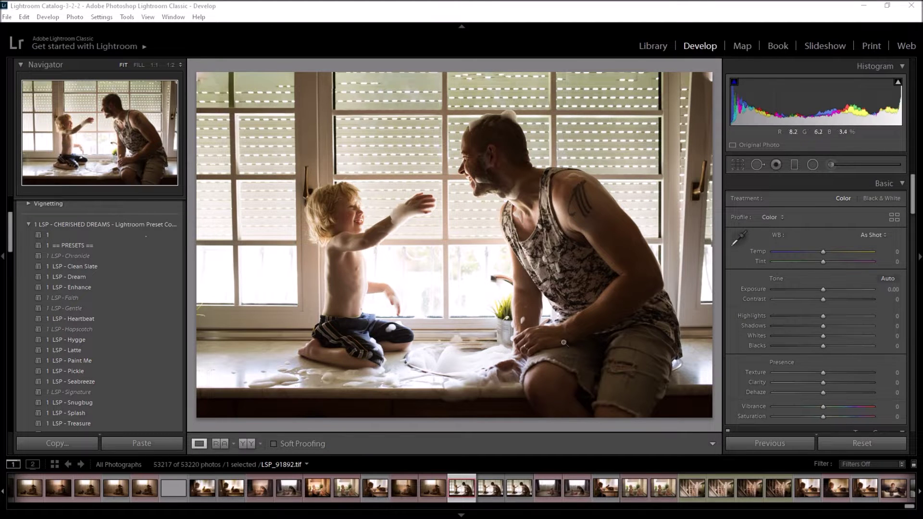
Browse the CHERISHED DREAMS preset group in the Presets panel.
left_click(28, 223)
left_click(27, 223)
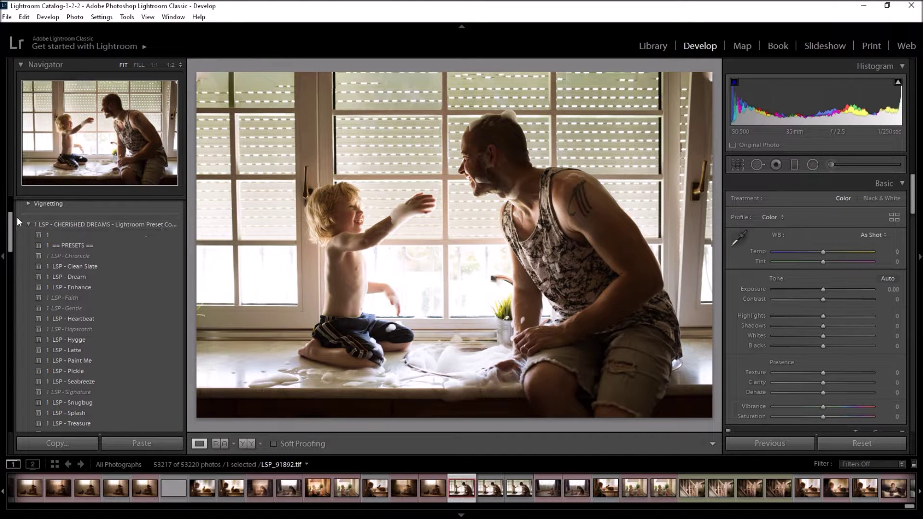
scroll(53, 216, "down", 2)
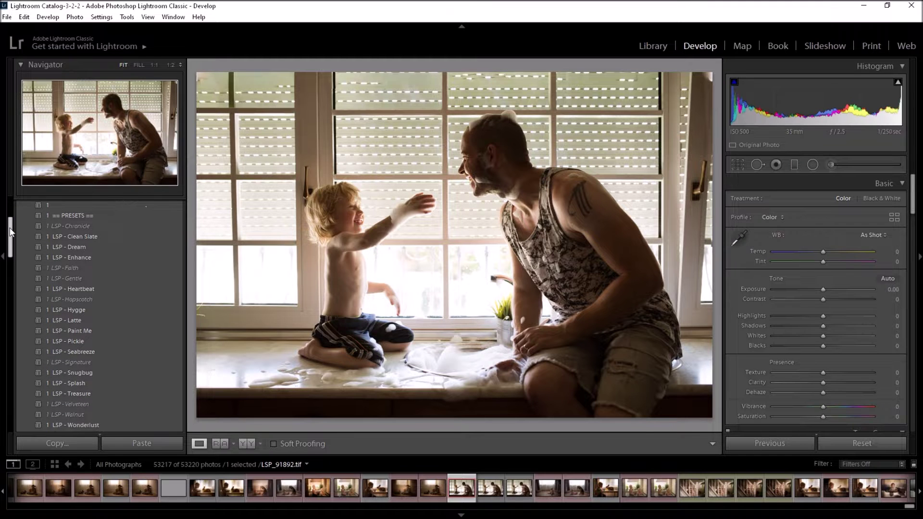
mouse_move(10, 232)
left_mouse_down()
mouse_move(7, 361)
mouse_move(16, 230)
left_mouse_up()
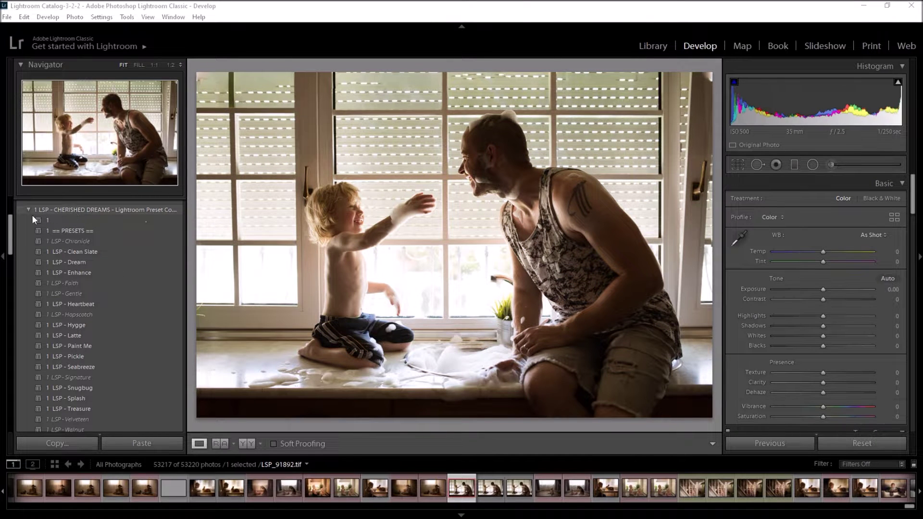
scroll(9, 236, "down", 1)
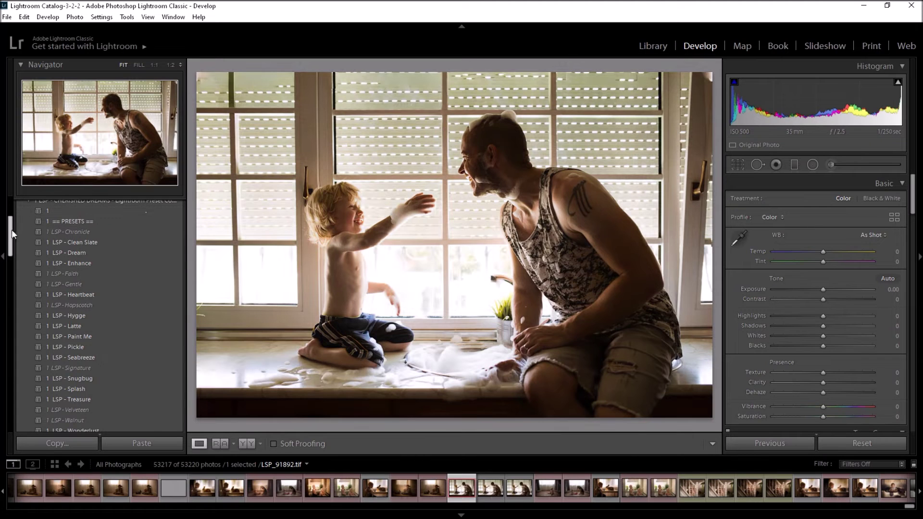
left_click_drag(11, 230, 10, 227)
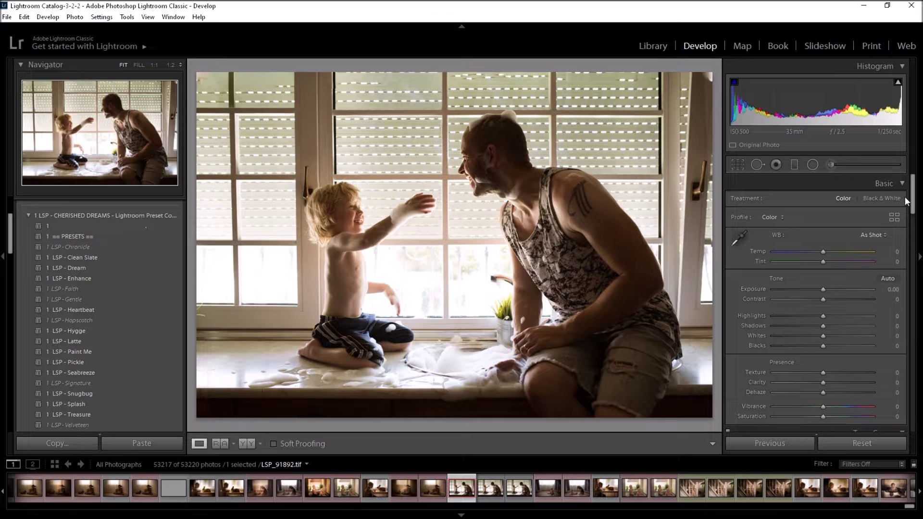
scroll(912, 204, "down", 1)
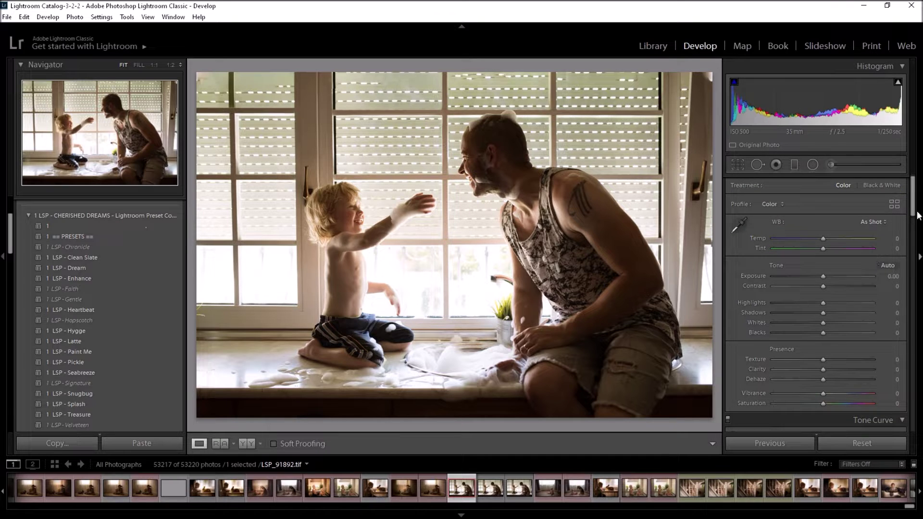
mouse_move(912, 206)
left_mouse_down()
mouse_move(912, 243)
mouse_move(910, 199)
left_mouse_up()
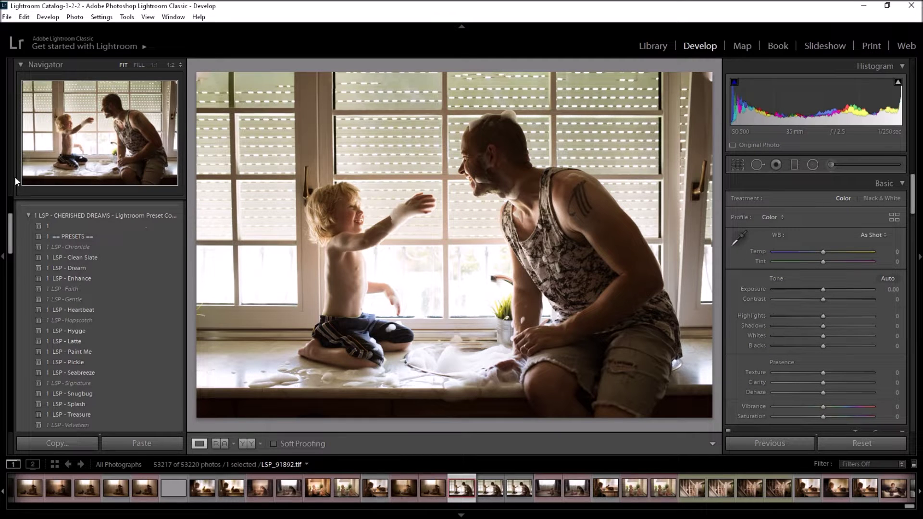
scroll(11, 227, "down", 1)
scroll(10, 227, "up", 1)
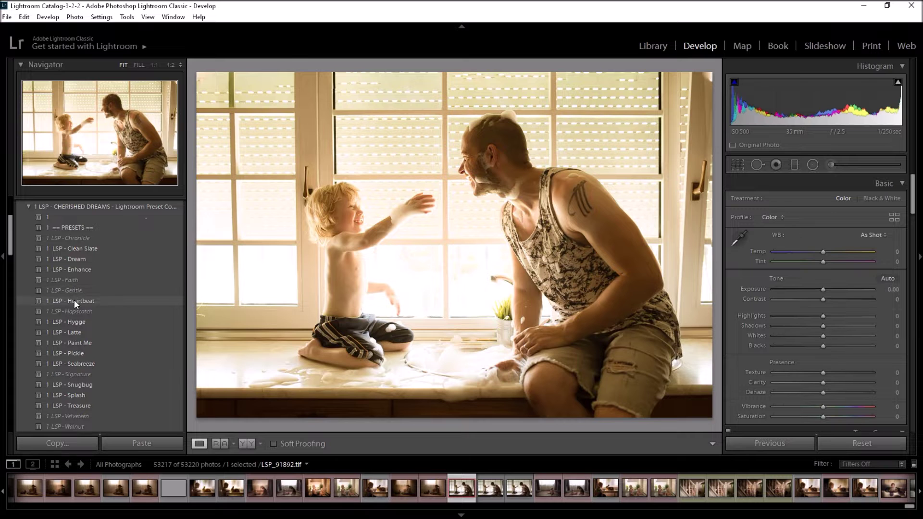
Create a virtual copy, return to the original photo, and apply LSP - Seabreeze.
right_click(462, 499)
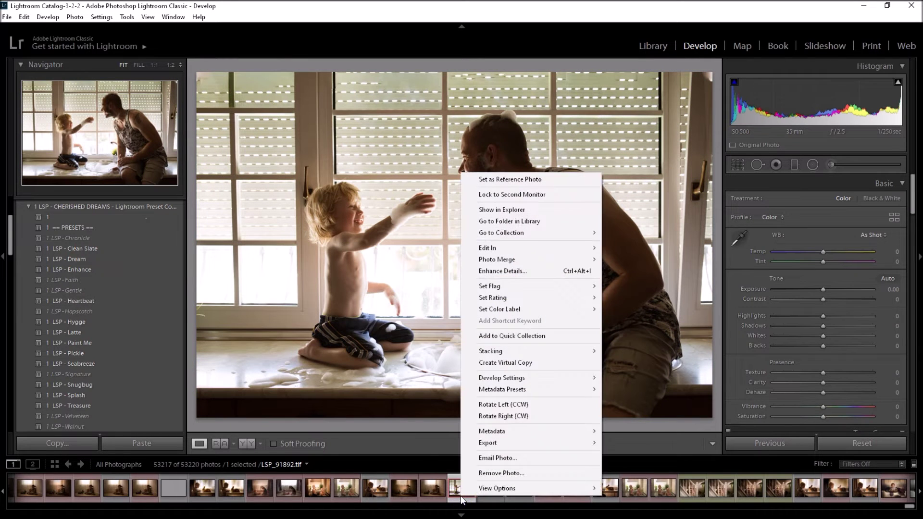
left_click(553, 363)
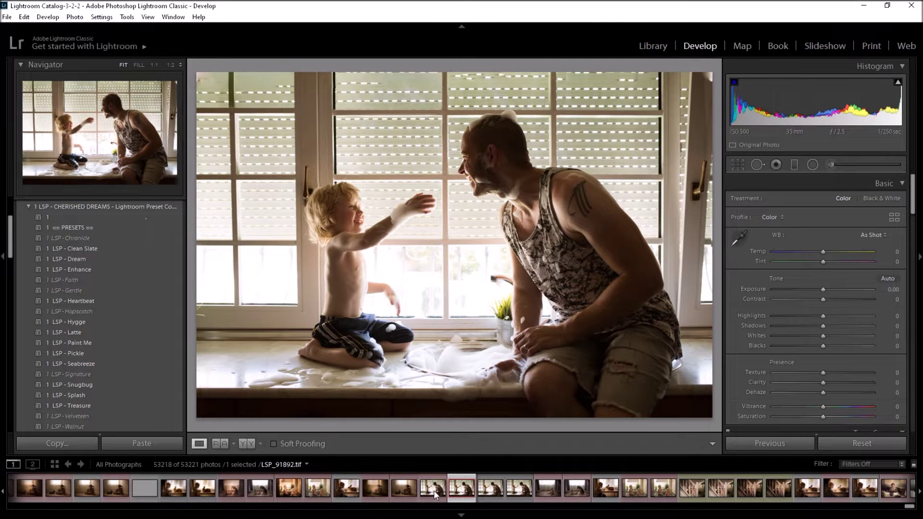
left_click(432, 487)
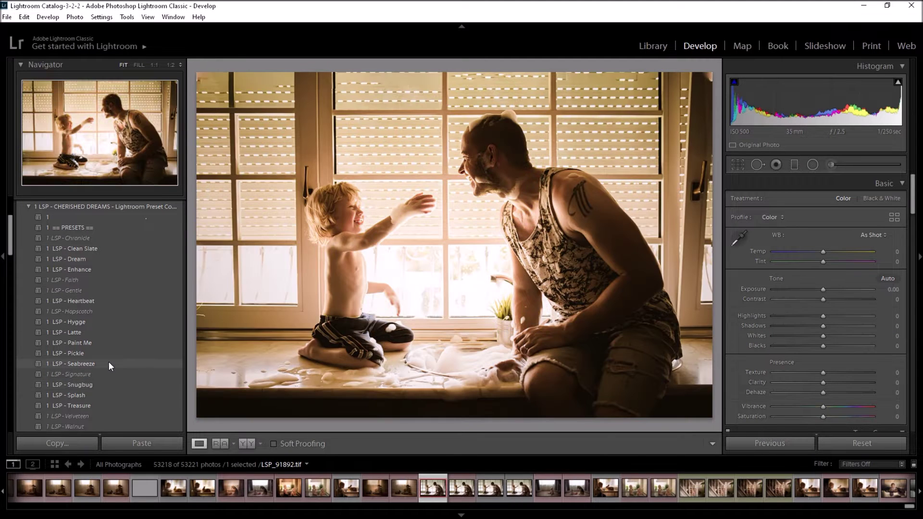
left_click(108, 363)
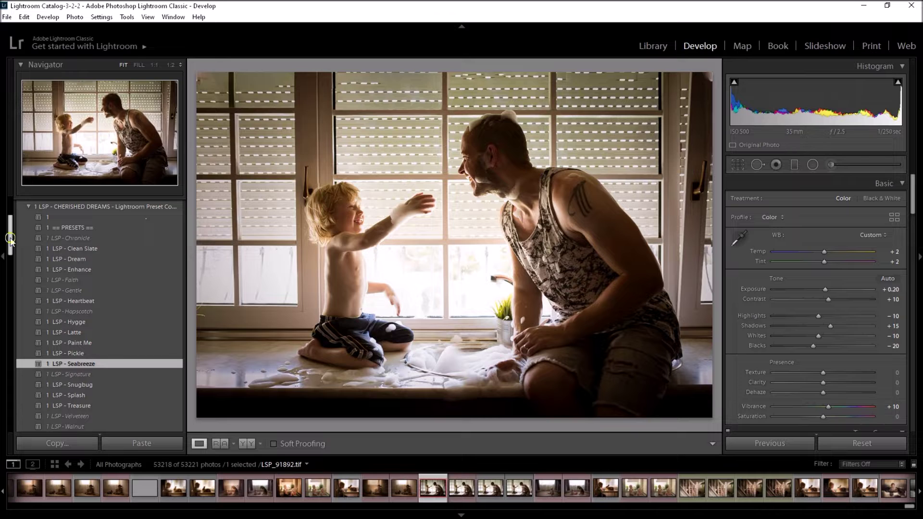
Scroll the presets list down to the White Balance presets.
left_click_drag(10, 239, 12, 270)
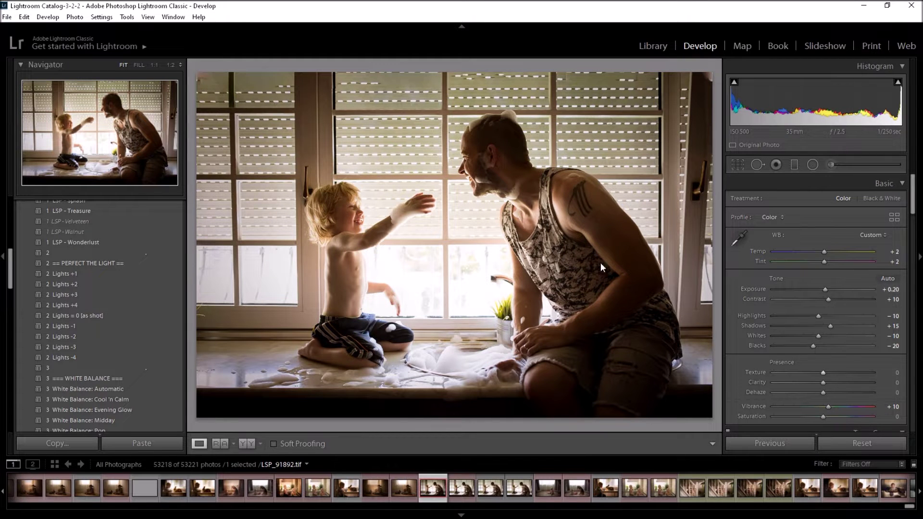
left_click_drag(13, 262, 13, 285)
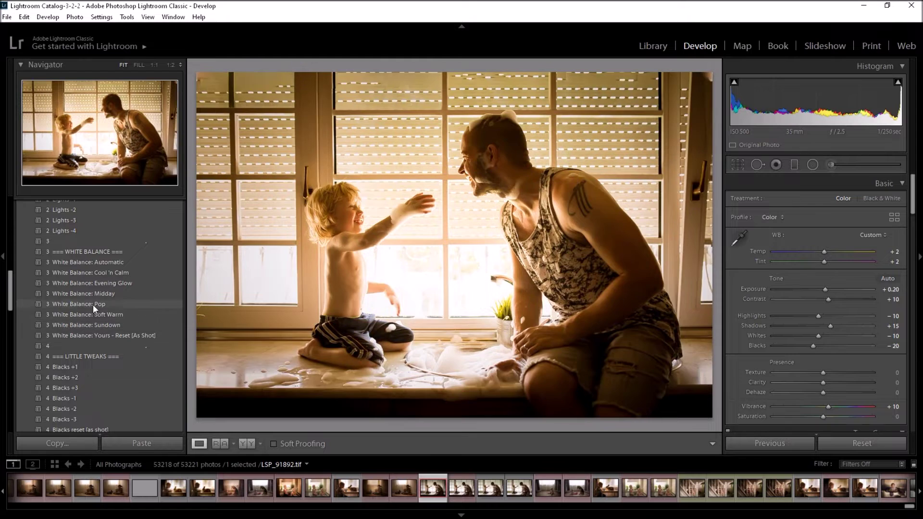
Apply White Balance: Midday (Temp +7, Tint -1), then nudge Temp slightly lower.
left_click(96, 295)
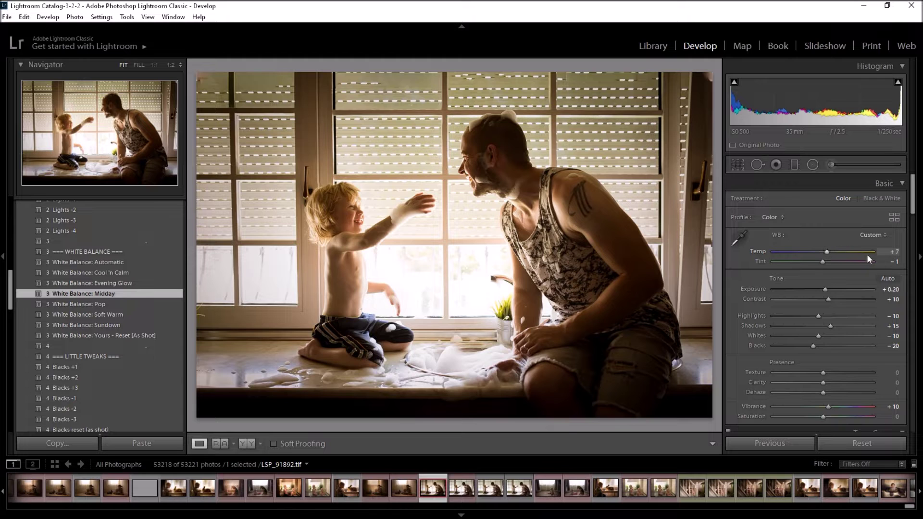
left_click(892, 253)
key("Down")
key("Down")
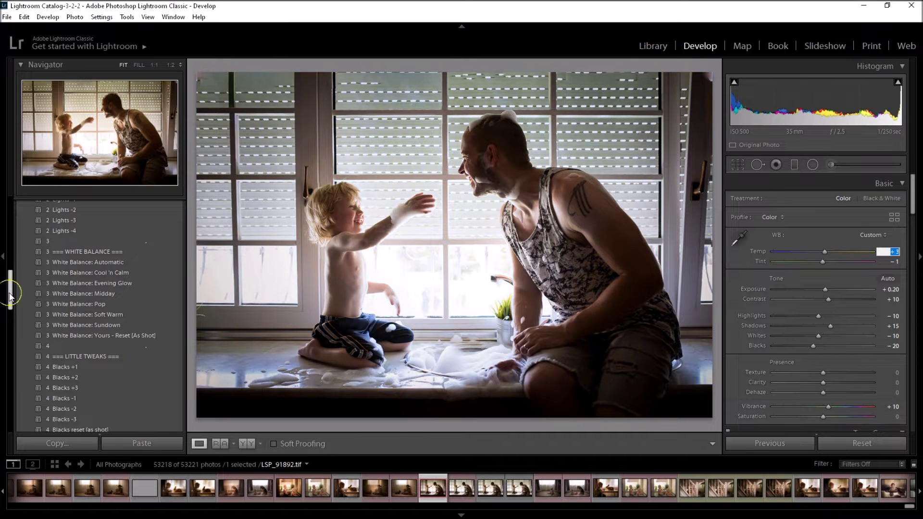
left_click_drag(9, 290, 7, 310)
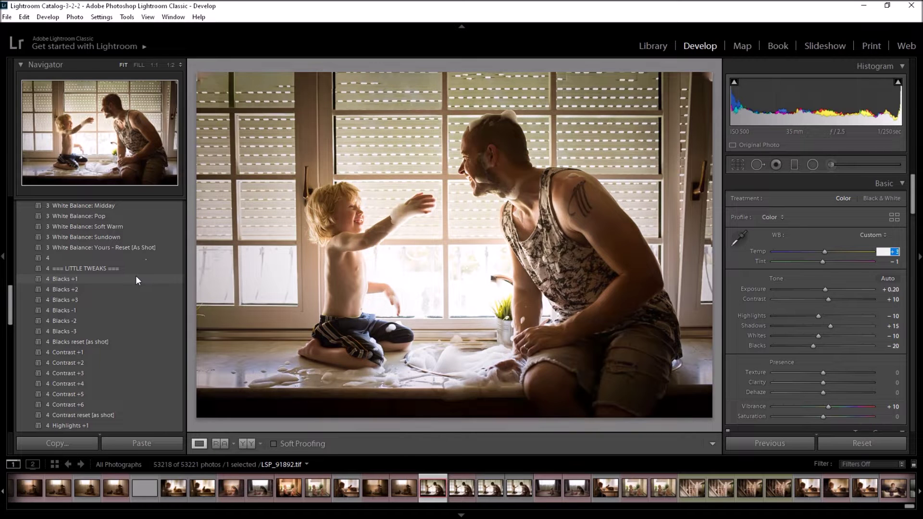
Apply the Little Tweaks presets Blacks +1, Contrast +1 and Highlights +1 in turn.
left_click(136, 277)
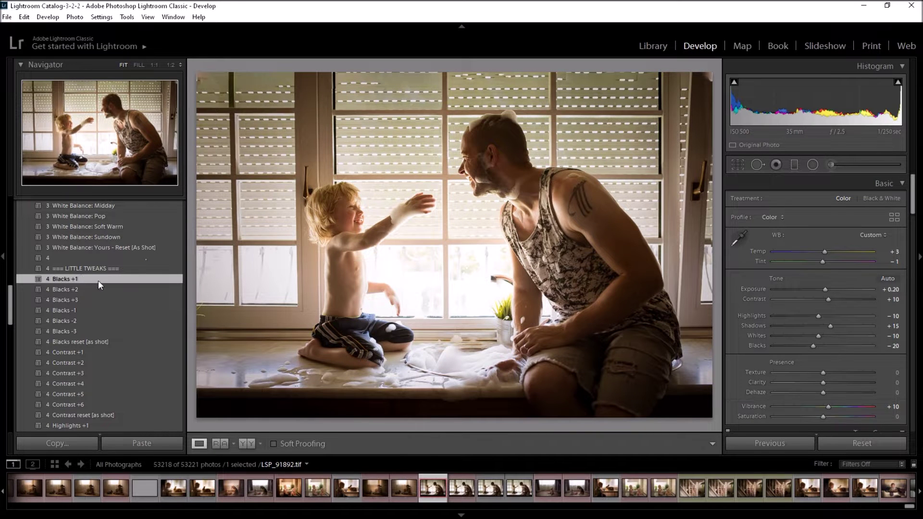
scroll(10, 307, "down", 3)
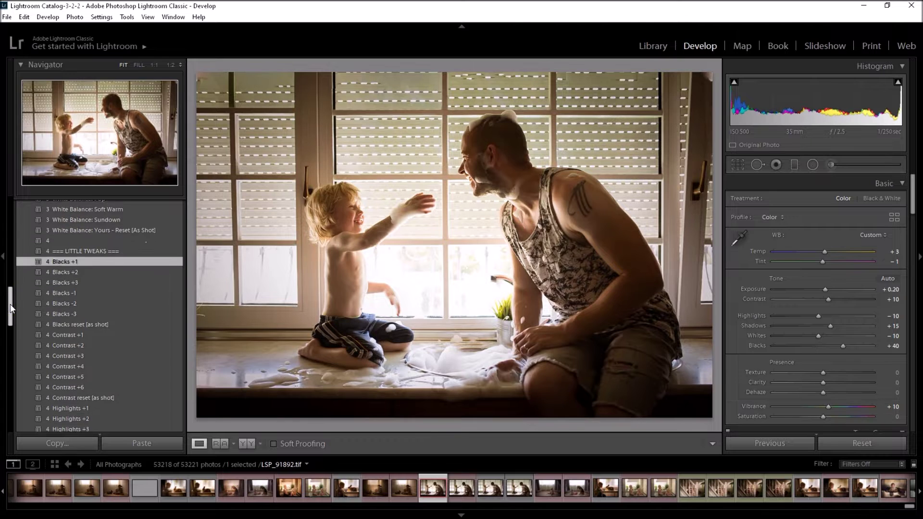
left_click_drag(10, 308, 11, 324)
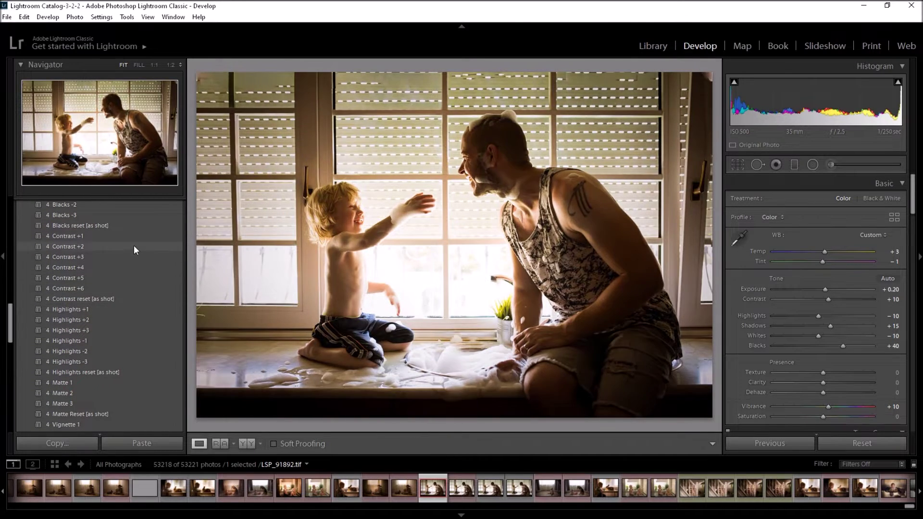
left_click(134, 235)
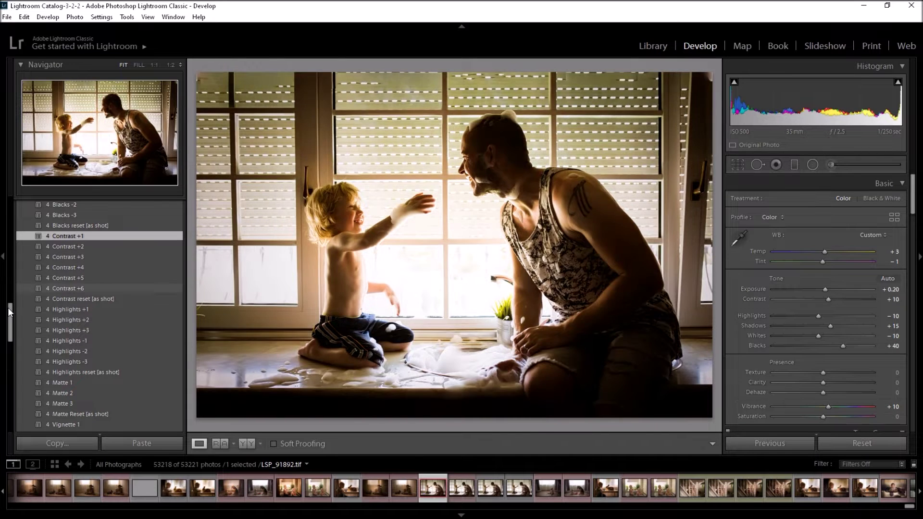
left_click_drag(9, 312, 10, 323)
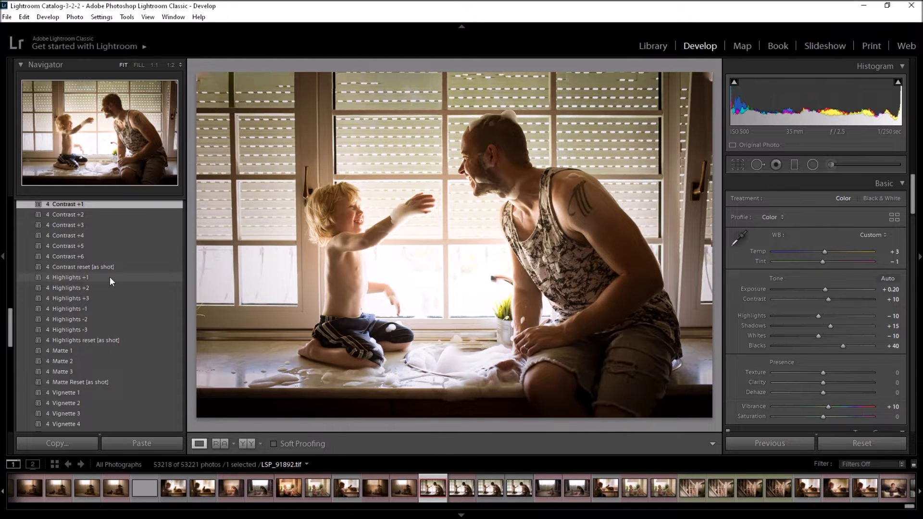
left_click(109, 278)
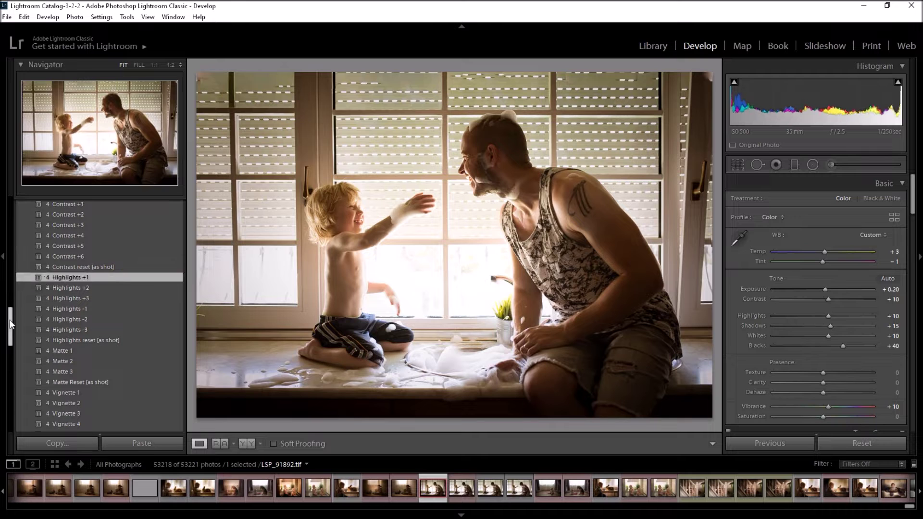
left_click_drag(10, 323, 10, 329)
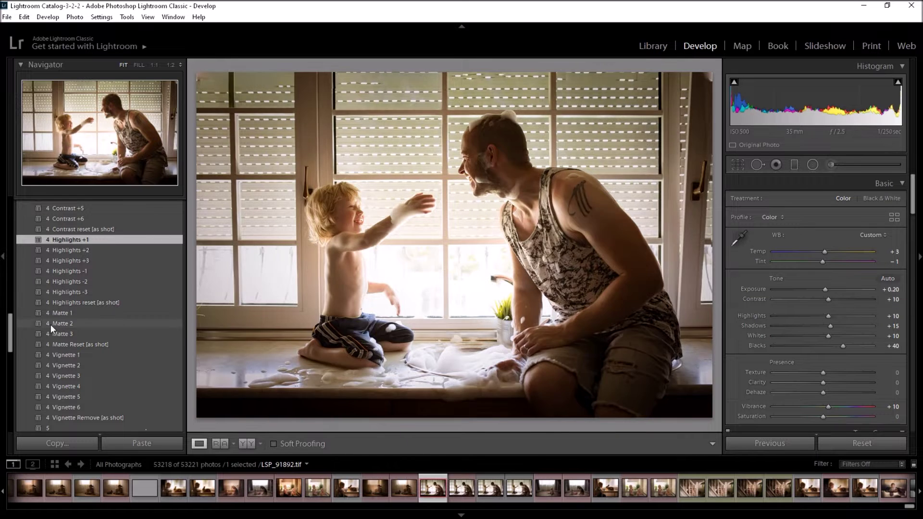
scroll(9, 332, "down", 5)
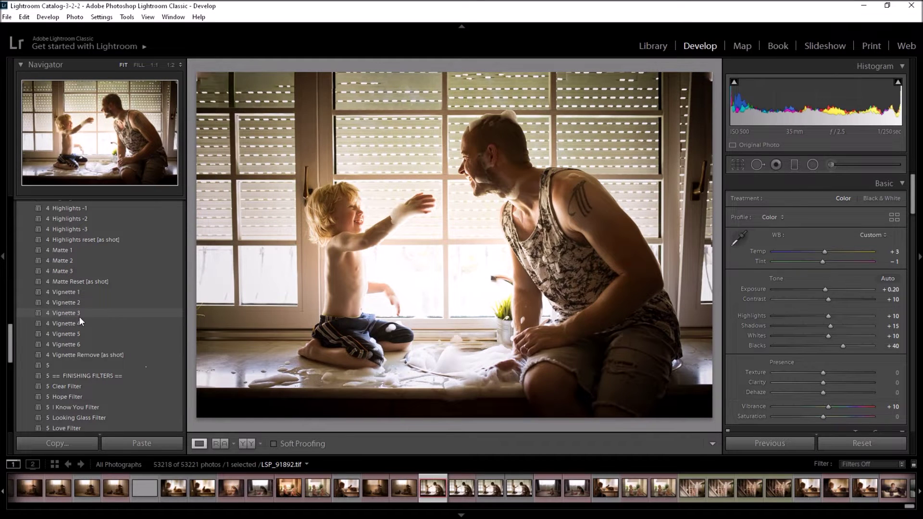
Apply the Vignette 3 and Narrative Filter presets, then pick the Radial Filter tool.
left_click(79, 317)
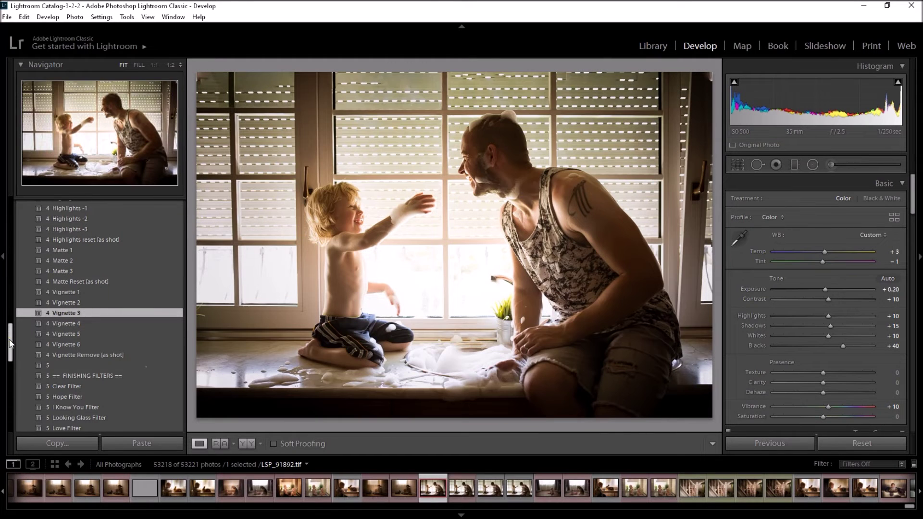
left_click_drag(10, 341, 9, 352)
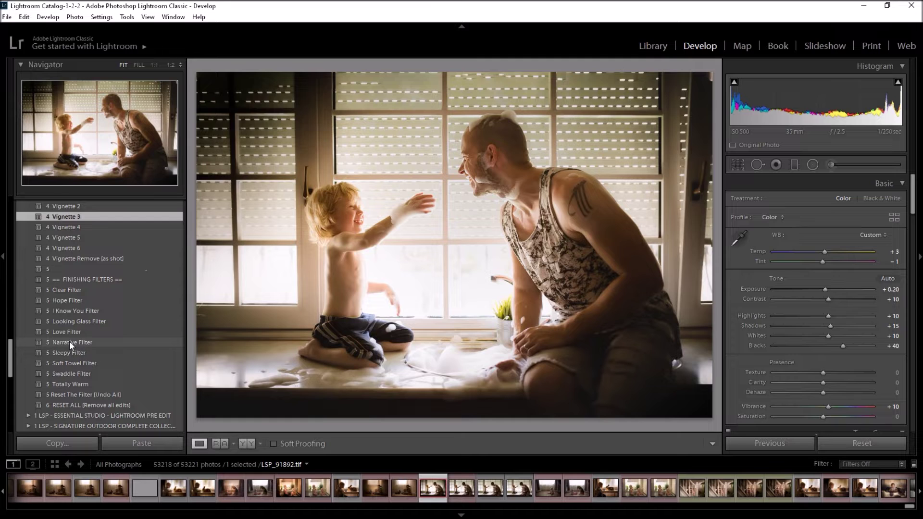
left_click(69, 341)
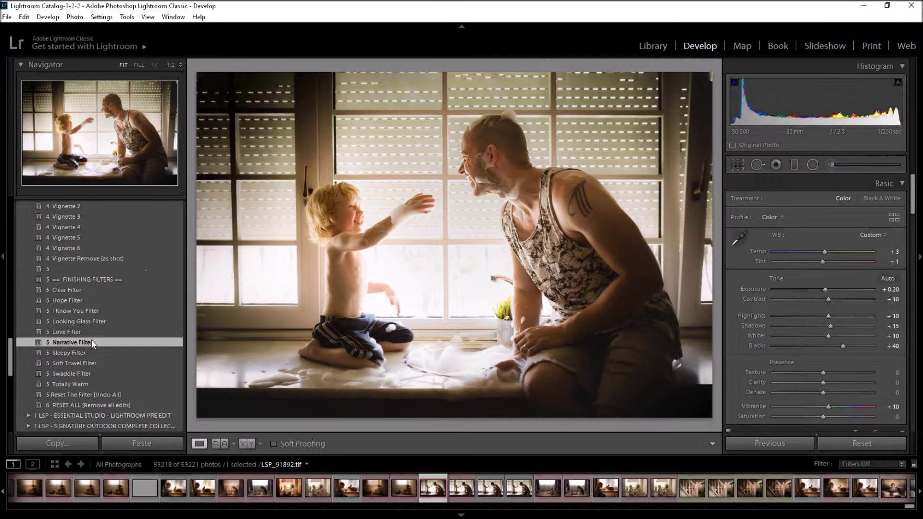
left_click(812, 165)
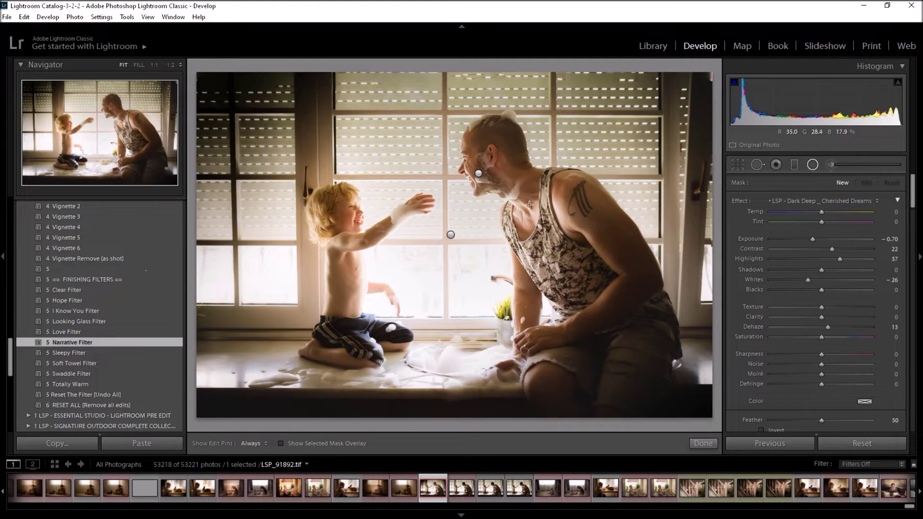
Select the radial filter on the man's face, keep edit pins always visible, and toggle the mask overlay.
left_click(479, 174)
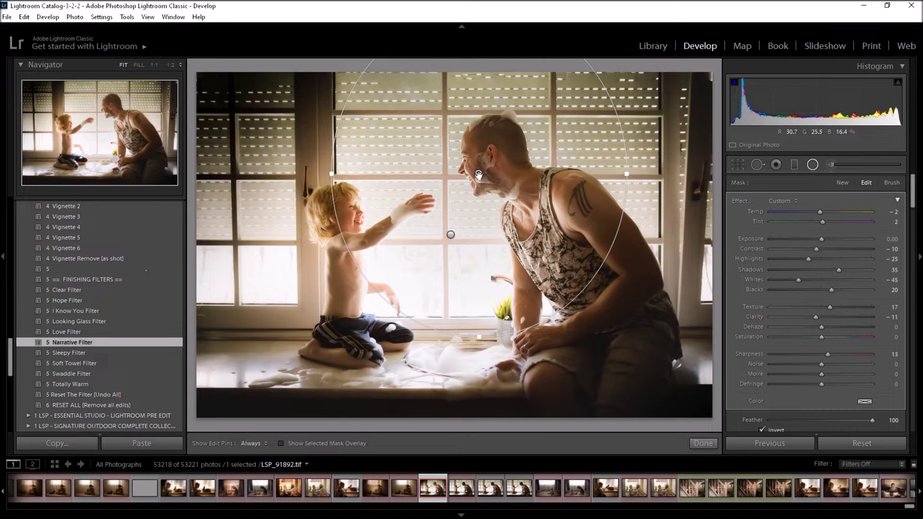
left_click(251, 443)
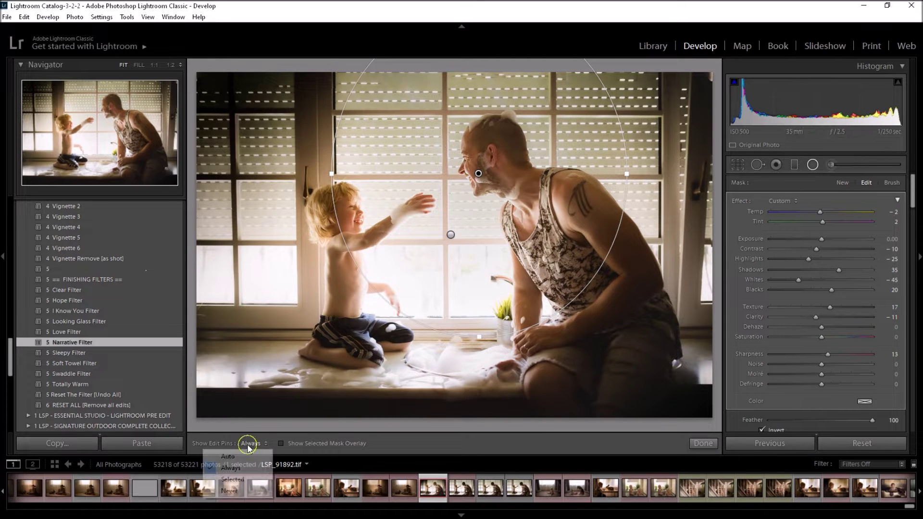
left_click(248, 467)
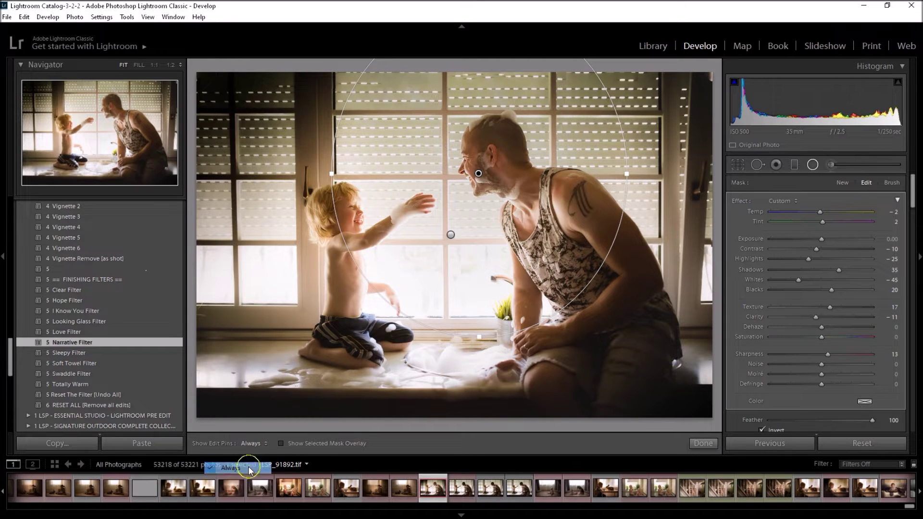
left_click(280, 444)
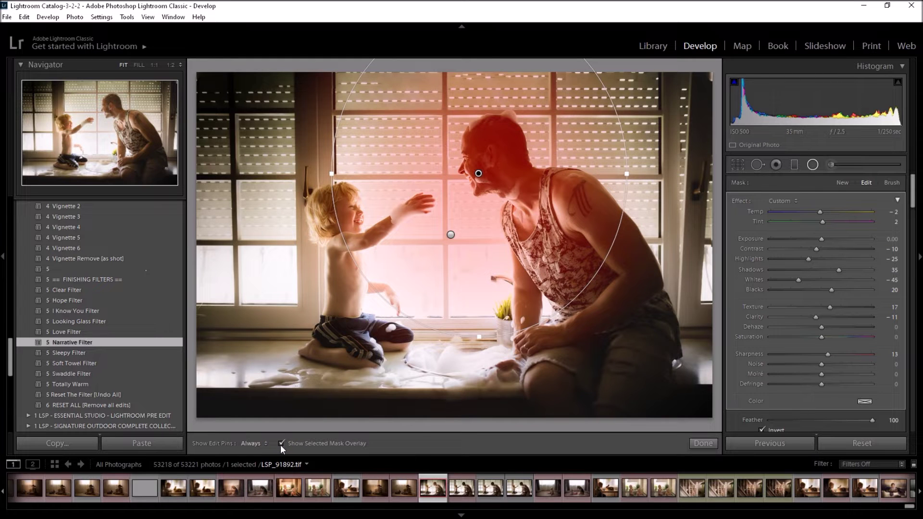
left_click(281, 444)
left_click(281, 443)
left_click(281, 443)
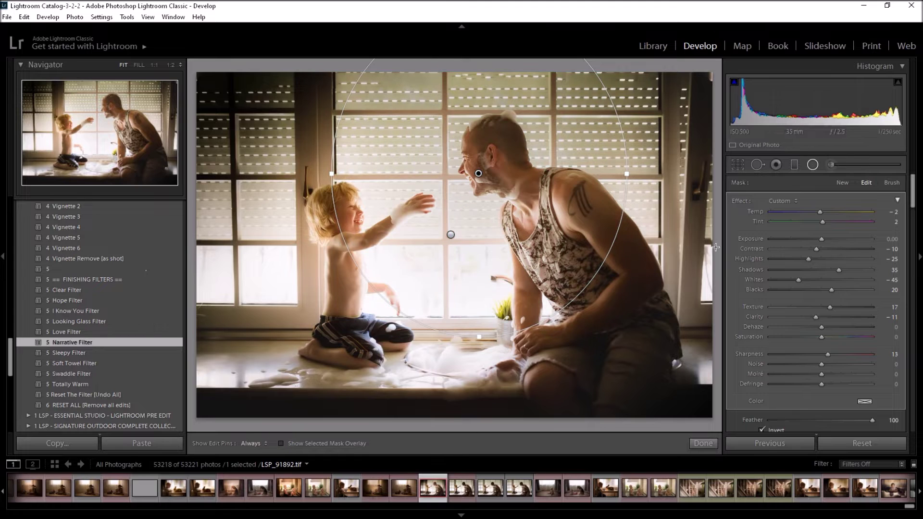
Lower the radial filter's Shadows from 35 to 9, finish it, and view the unedited copy.
left_click_drag(838, 270, 825, 271)
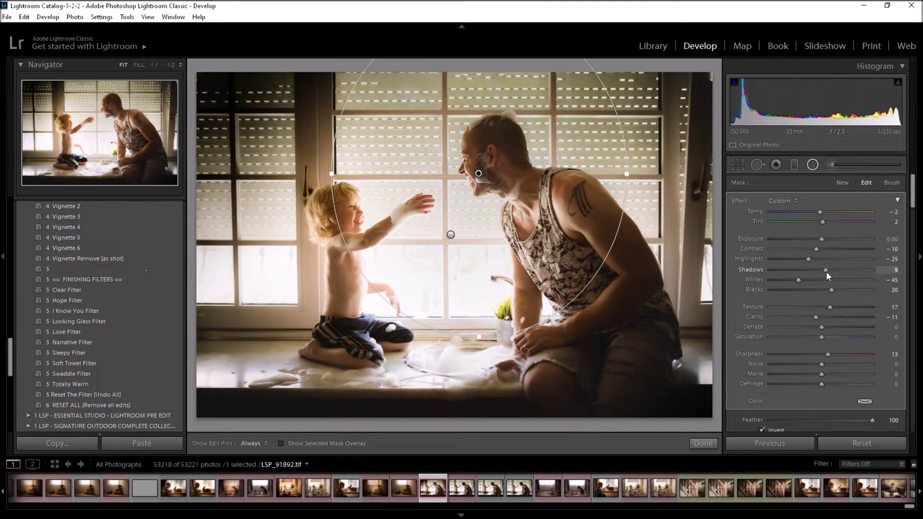
left_click(827, 271)
left_click(811, 169)
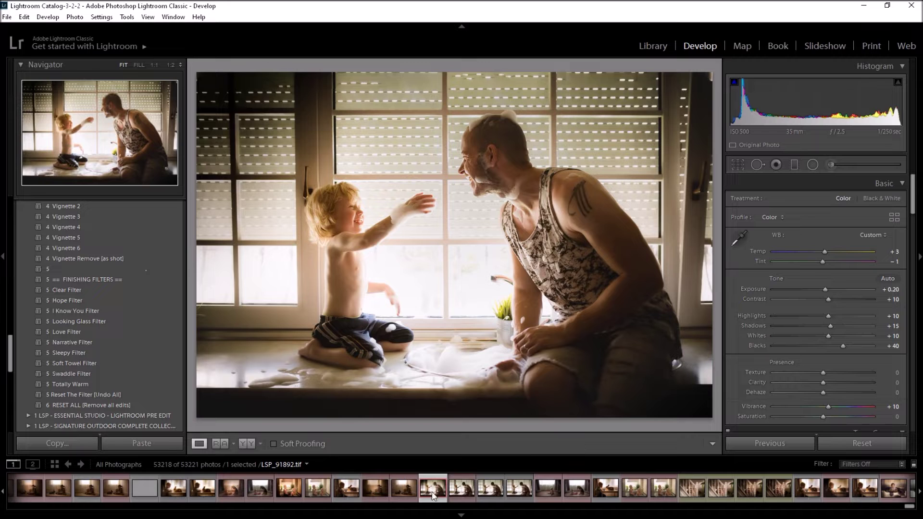
left_click(455, 490)
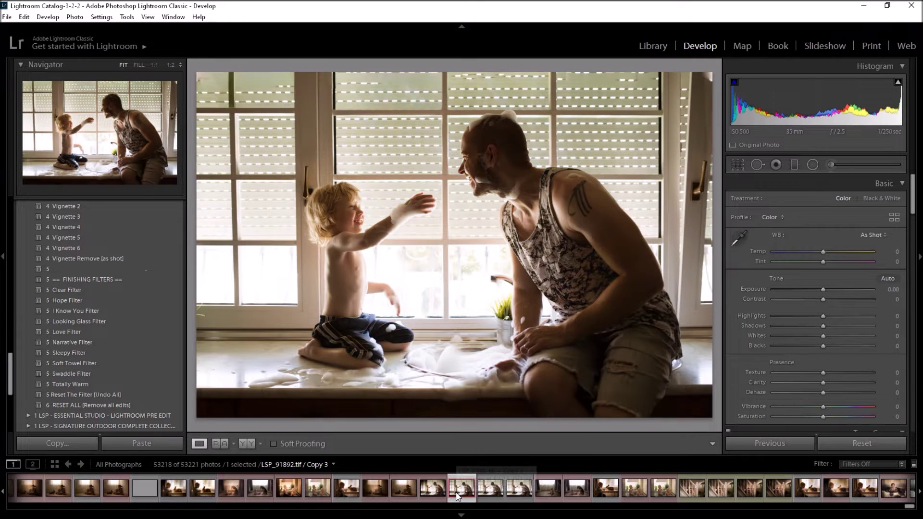
left_click(431, 490)
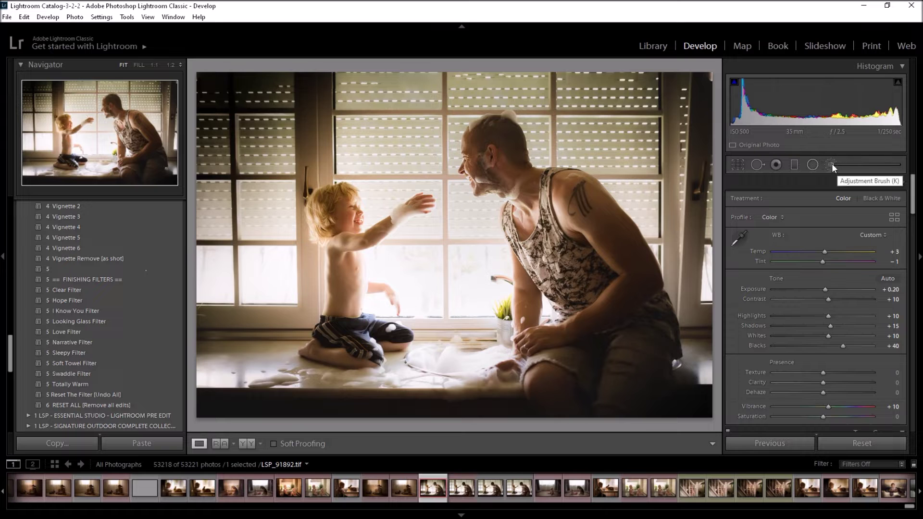
Paint the LSP - Clarity & Attention brush effect (Texture 50, Clarity 43) onto the man's face.
left_click(832, 165)
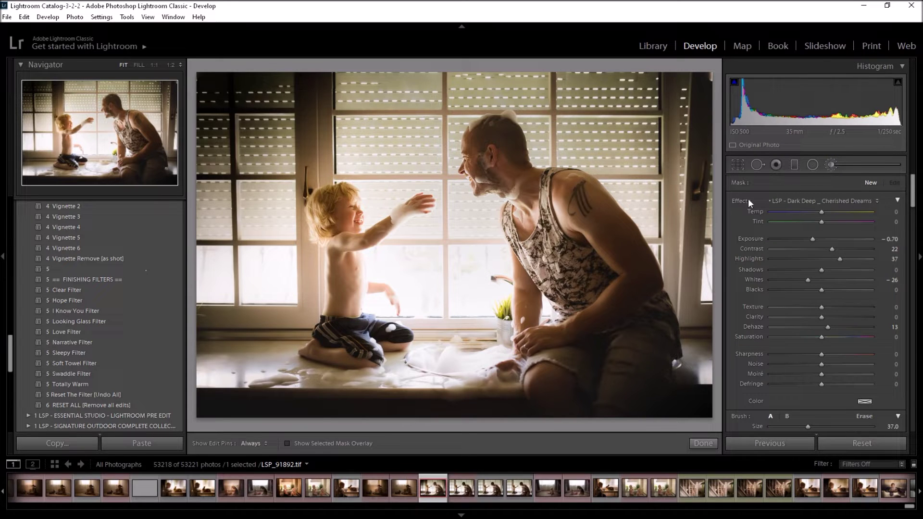
left_click(785, 201)
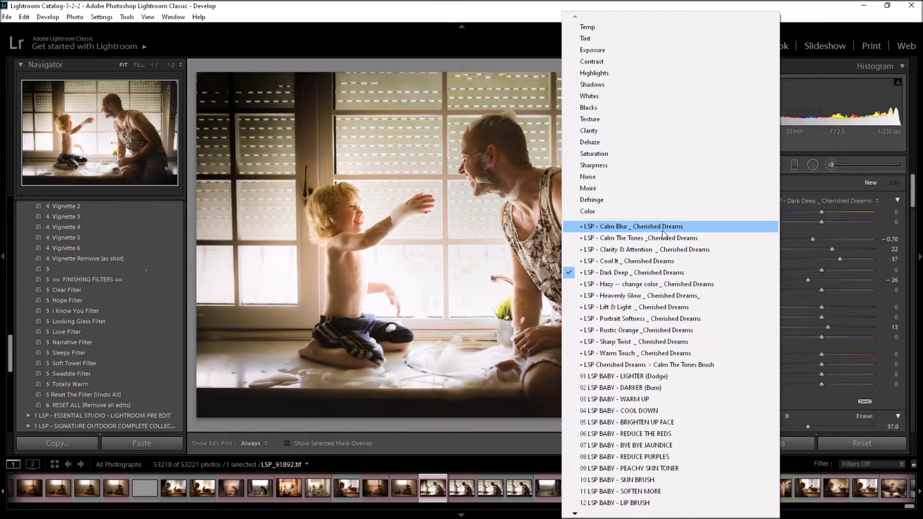
left_click(686, 249)
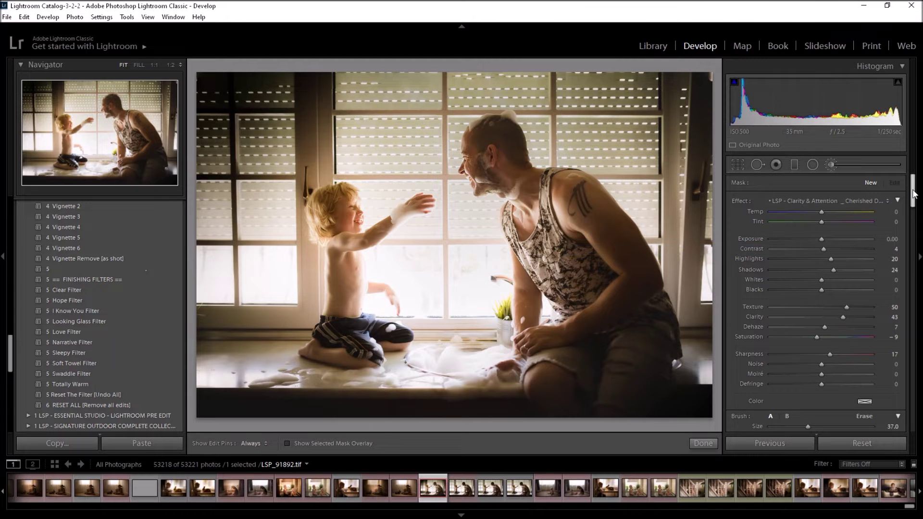
left_click_drag(913, 194, 913, 201)
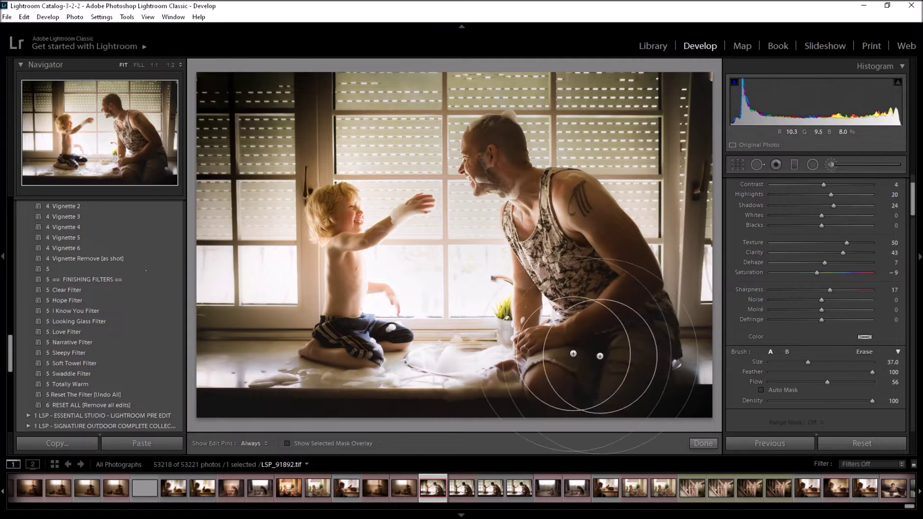
key("h")
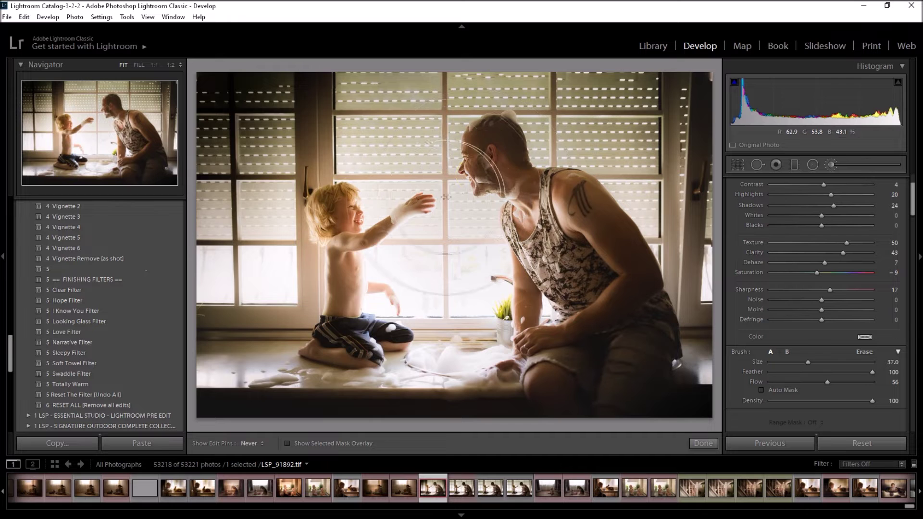
key("h")
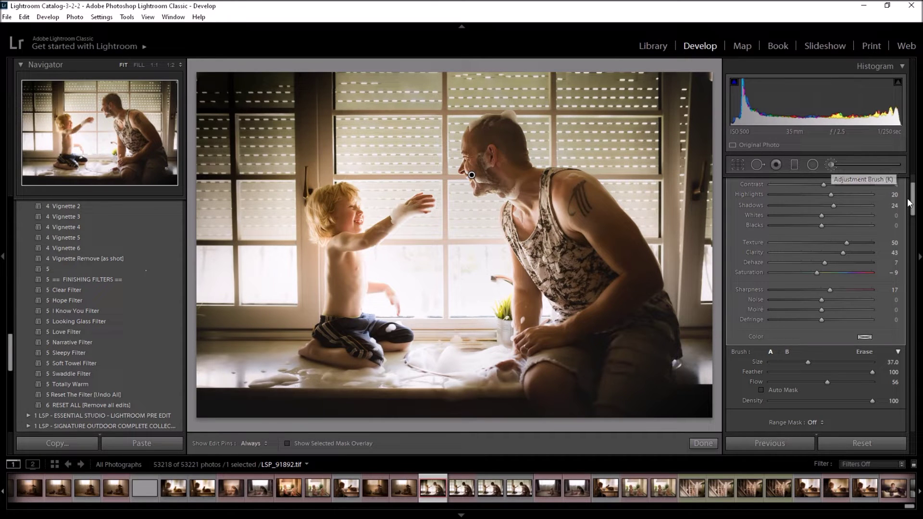
left_click_drag(915, 207, 915, 196)
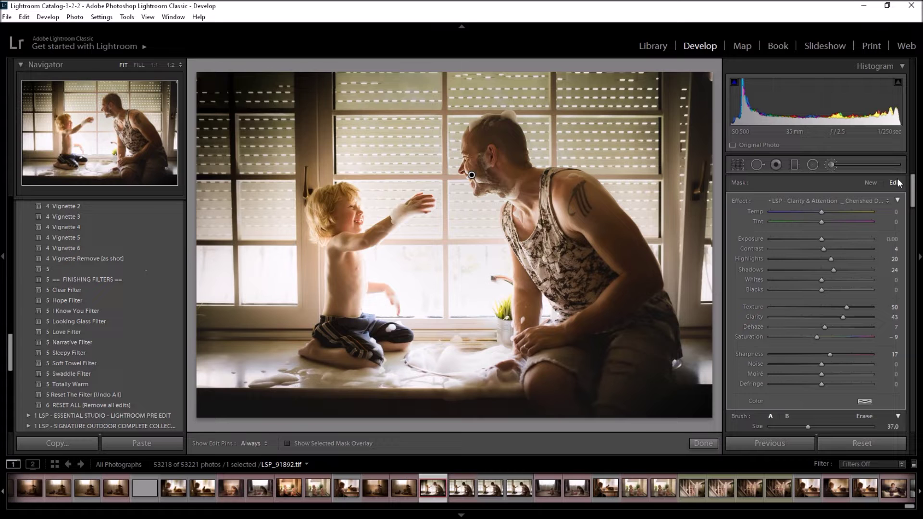
Add a new brush mask with LSP - Heavenly Glow painted from the man's face to his chest.
left_click(870, 183)
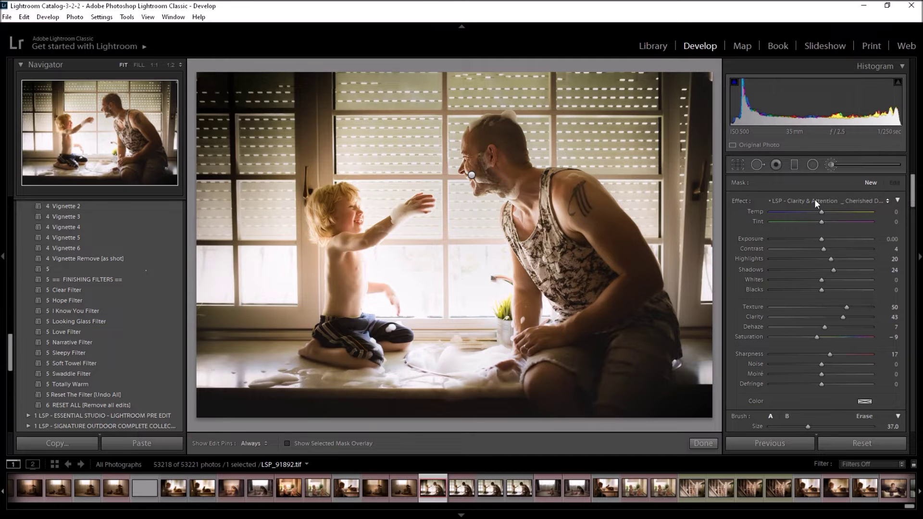
left_click(471, 175)
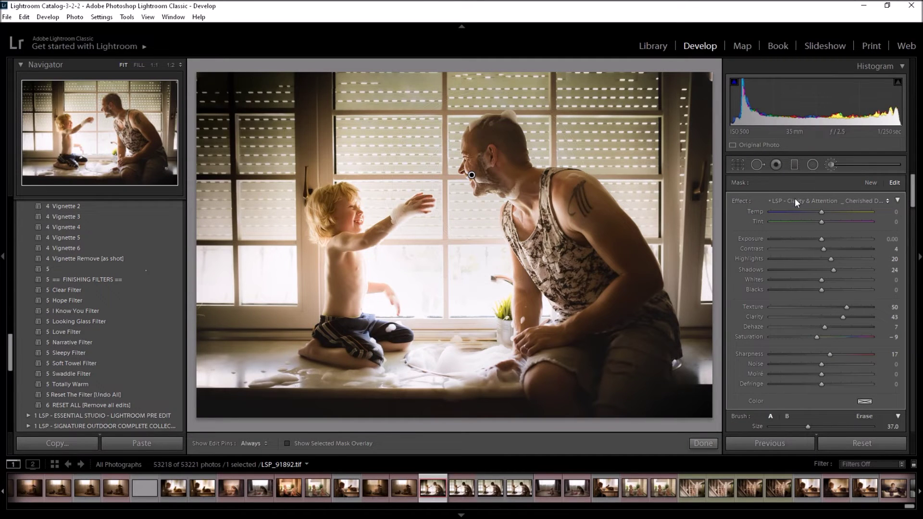
left_click(873, 182)
left_click(809, 201)
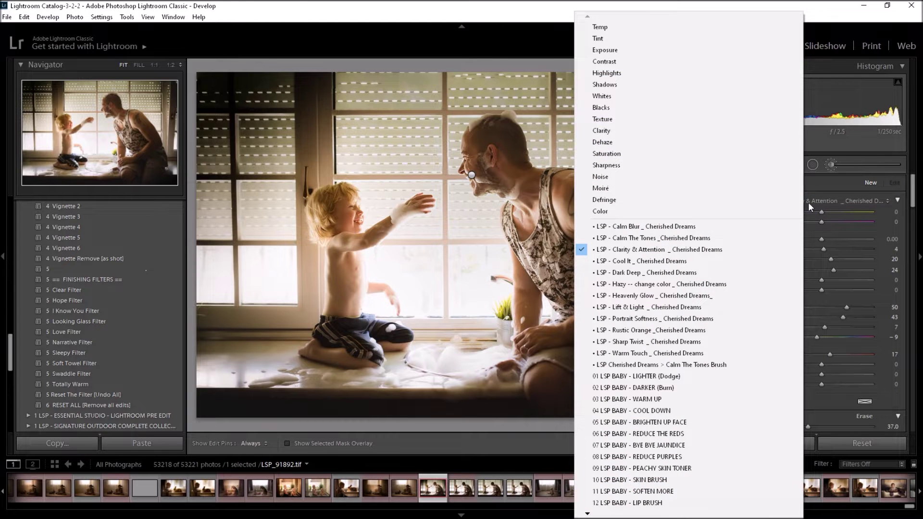
left_click(673, 295)
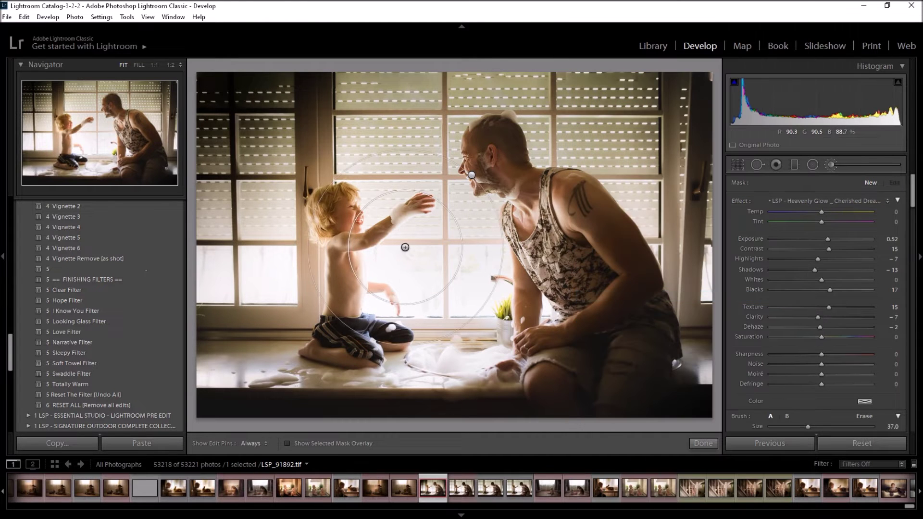
key("h")
scroll(443, 229, "down", 5)
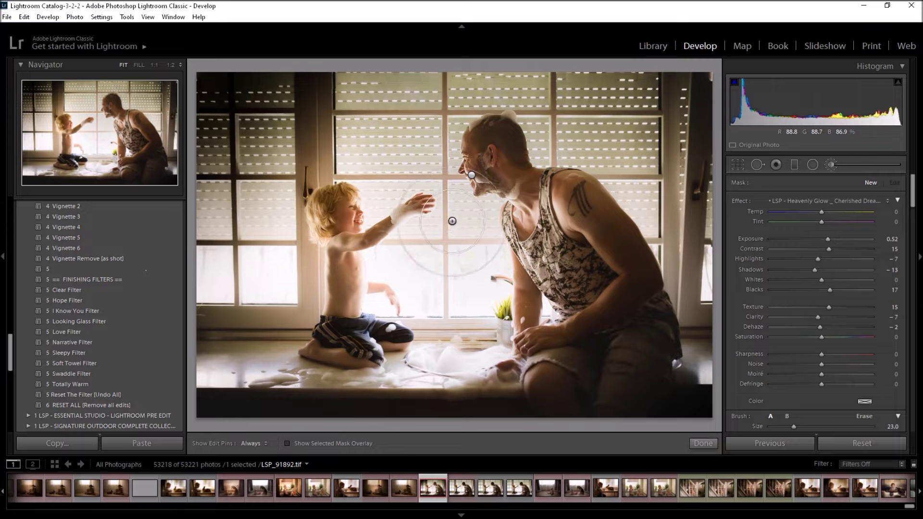
mouse_move(455, 156)
left_mouse_down()
mouse_move(480, 159)
mouse_move(504, 180)
mouse_move(526, 224)
mouse_move(560, 219)
mouse_move(543, 214)
left_mouse_up()
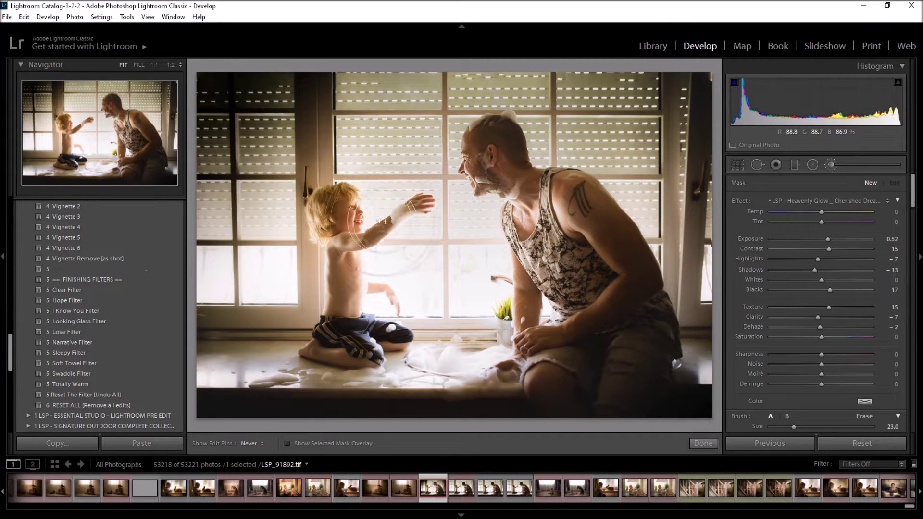
key("h")
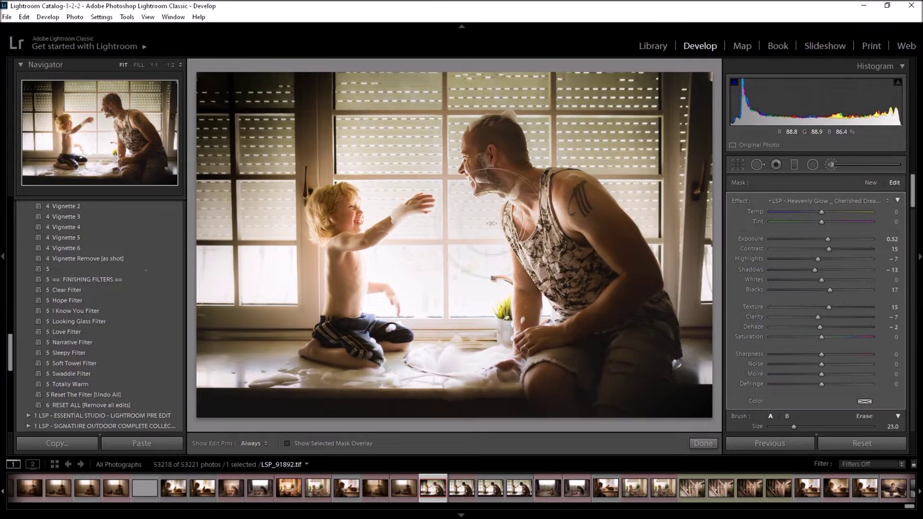
Start another brush mask with LSP - Portrait Softness and shrink the brush for the face.
left_click(869, 182)
left_click(840, 199)
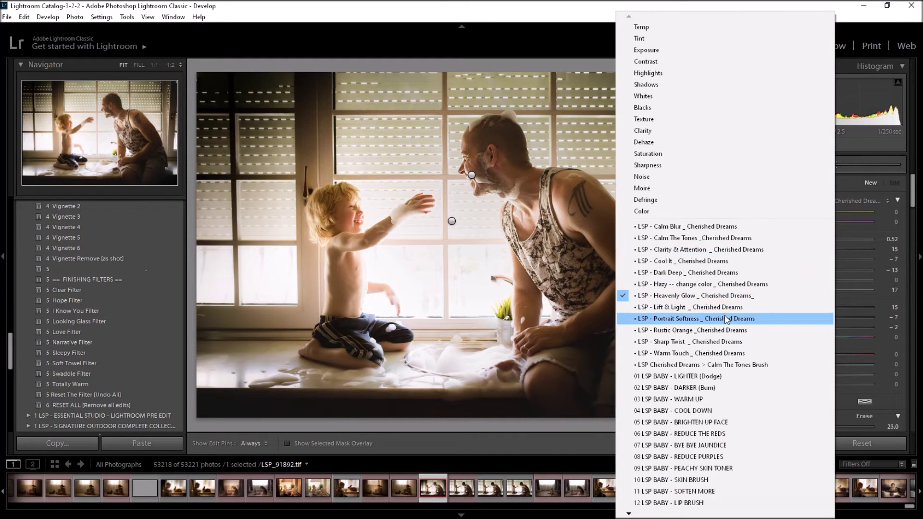
left_click(725, 318)
scroll(483, 211, "down", 8)
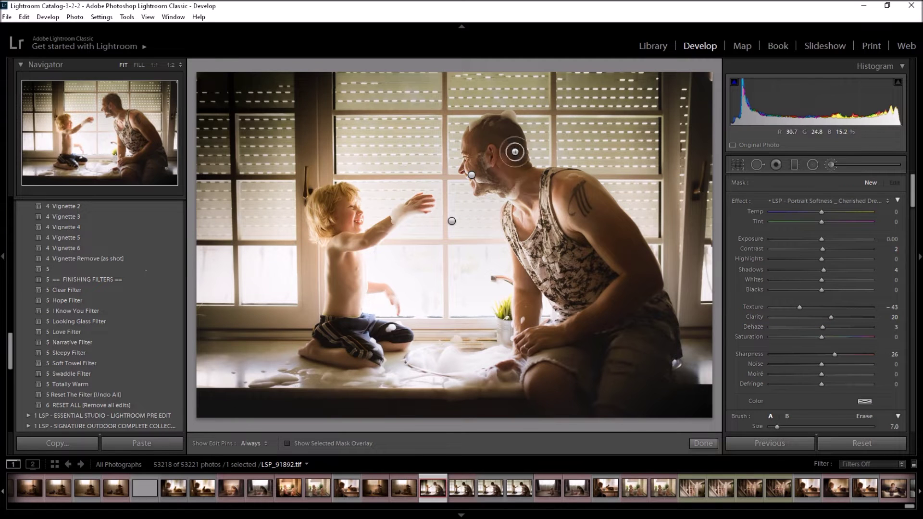
key("h")
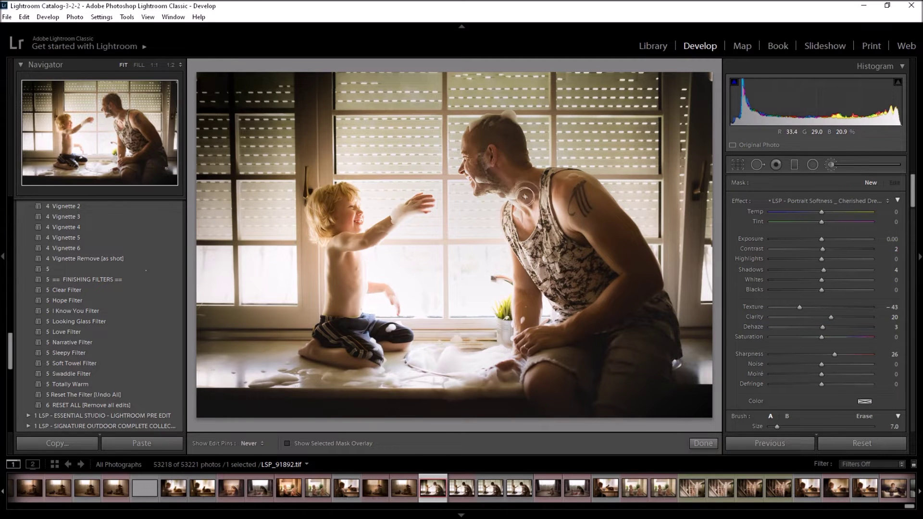
Add a new LSP - Dark Deep brush mask and paint it around the child.
key("h")
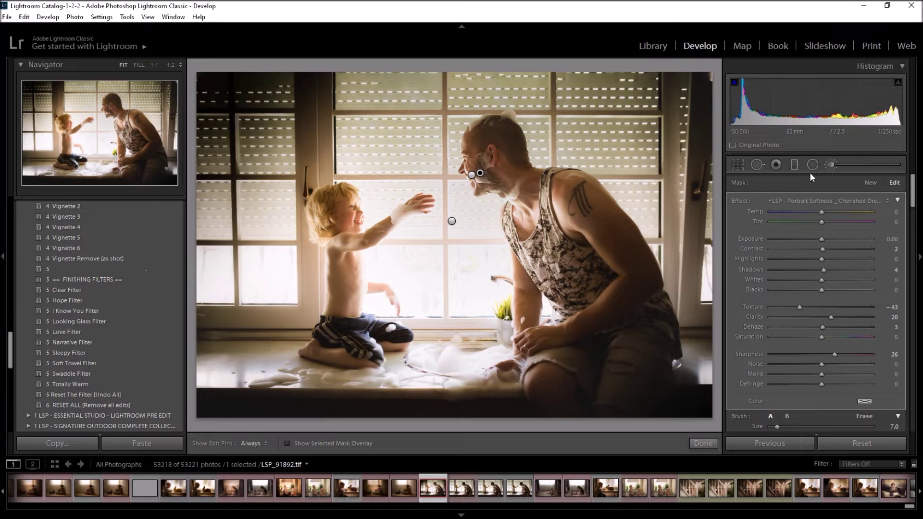
left_click(875, 184)
left_click(834, 199)
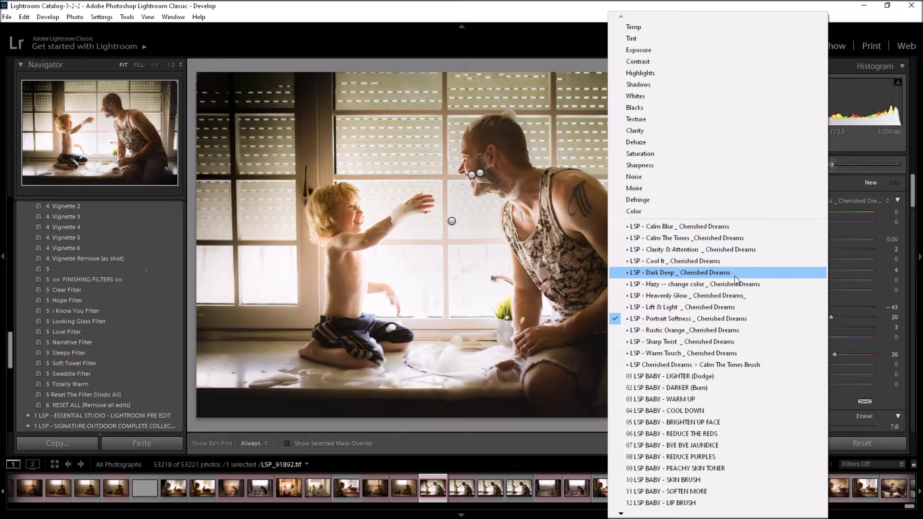
left_click(712, 273)
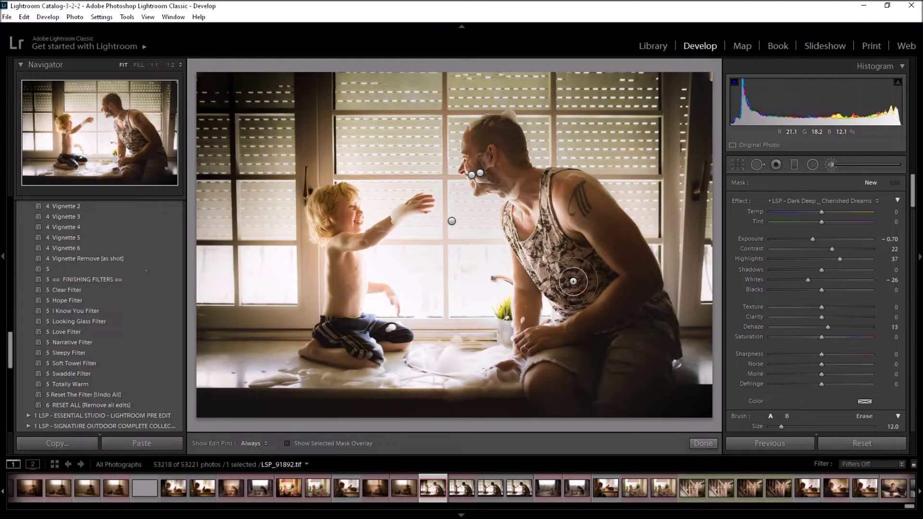
scroll(573, 281, "up", 10)
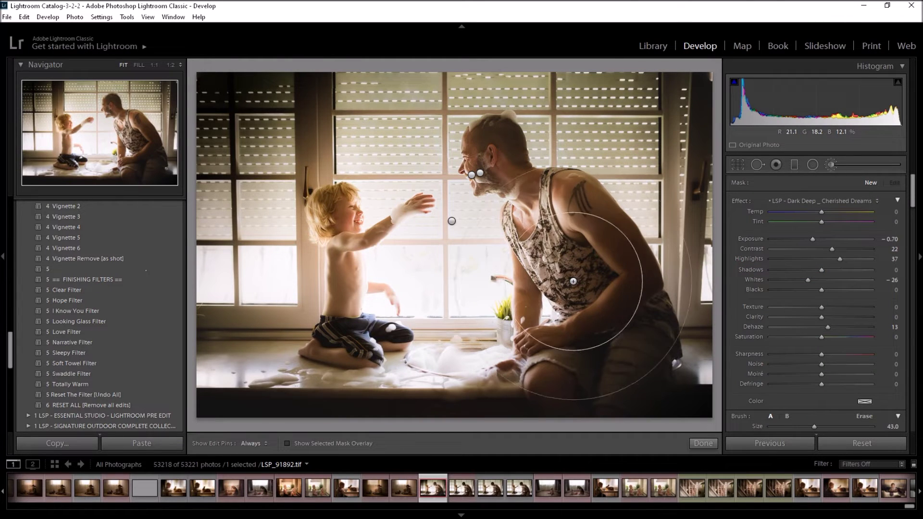
key("h")
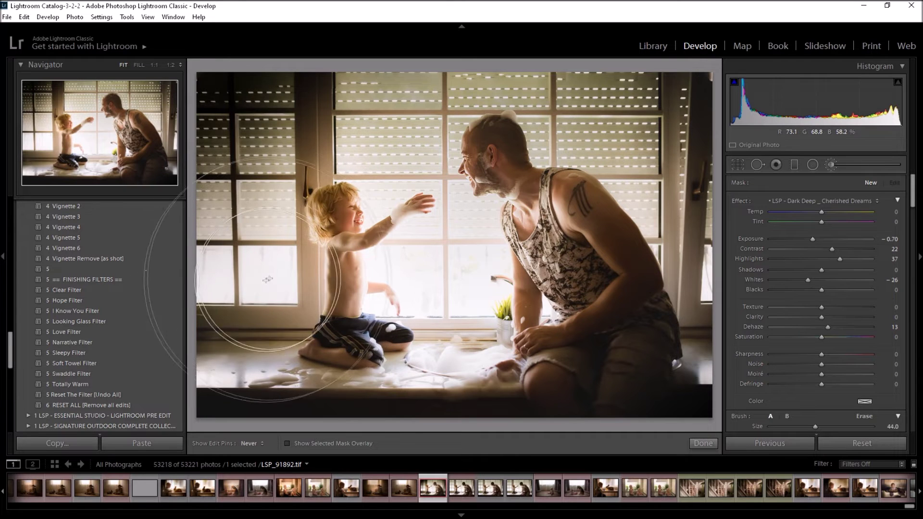
mouse_move(261, 272)
left_mouse_down()
mouse_move(269, 317)
mouse_move(327, 79)
left_mouse_up()
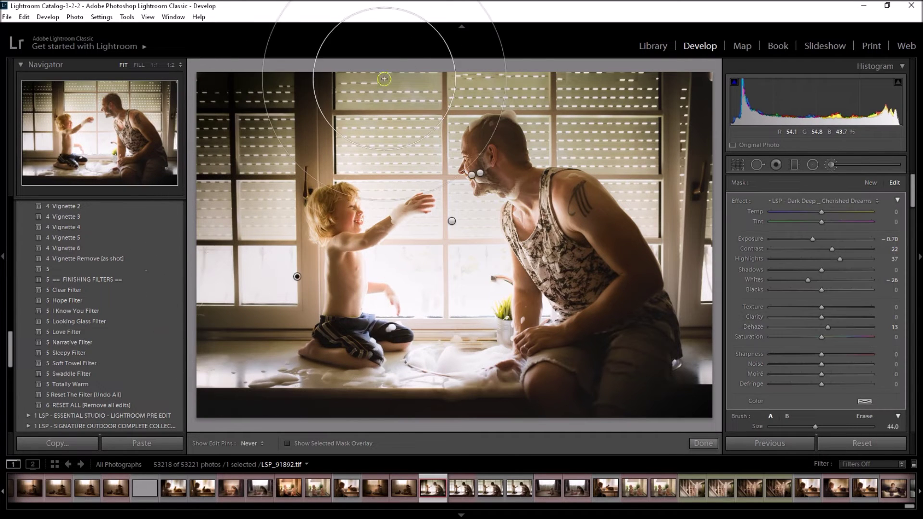
Resize the brush and Alt-erase the Dark Deep overspill.
scroll(402, 71, "down", 6)
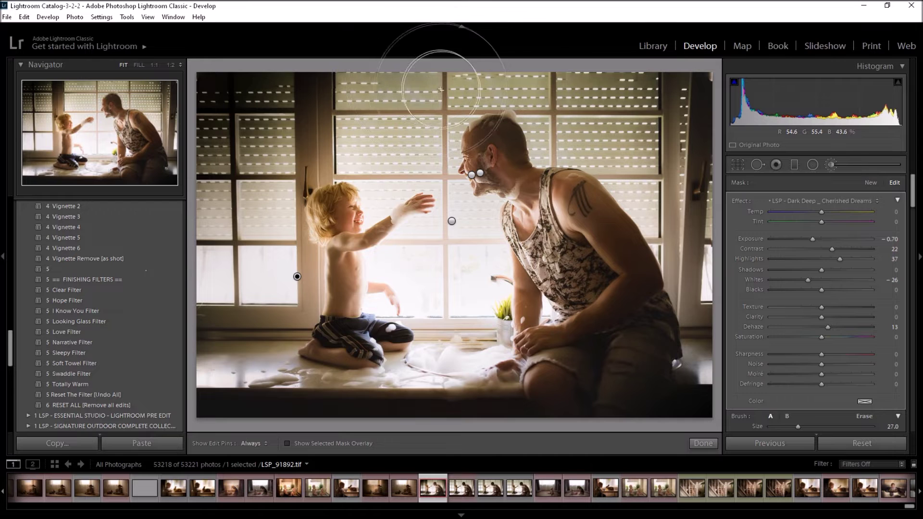
scroll(593, 70, "up", 2)
key("h")
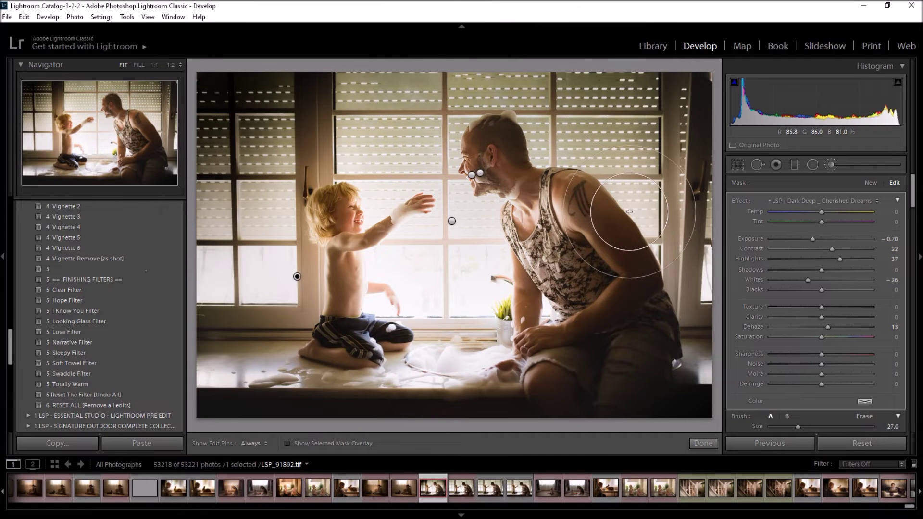
scroll(630, 214, "down", 2)
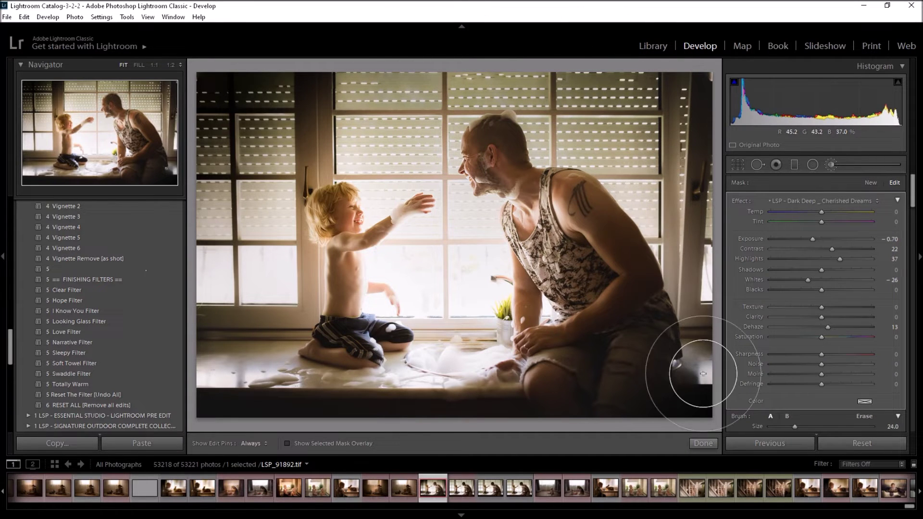
key("h")
key("h")
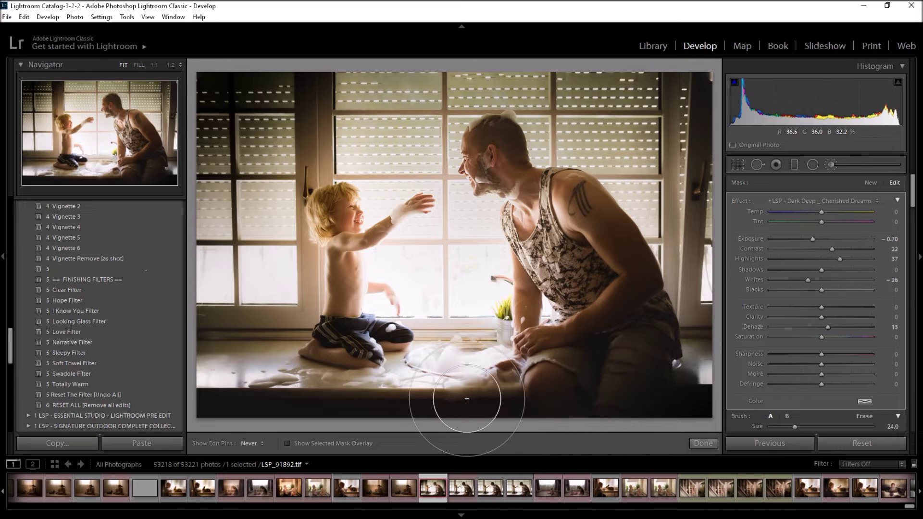
key("alt")
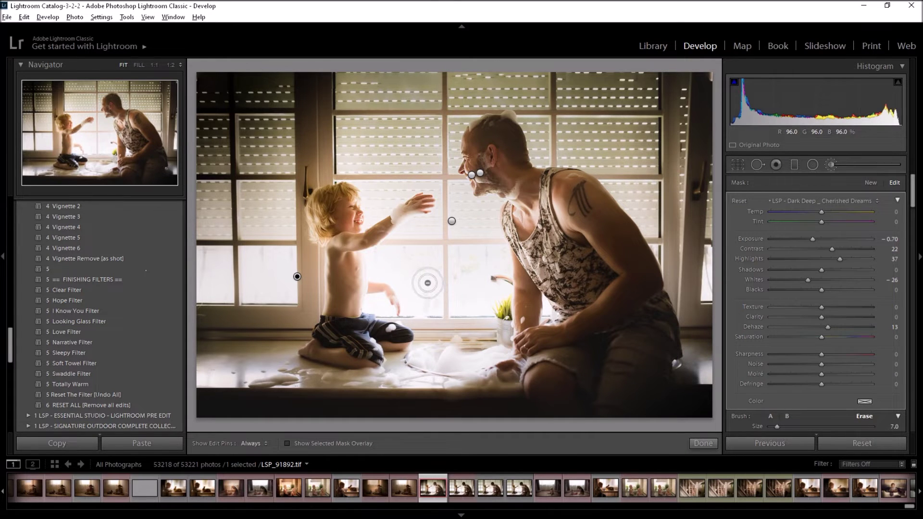
scroll(427, 283, "up", 5)
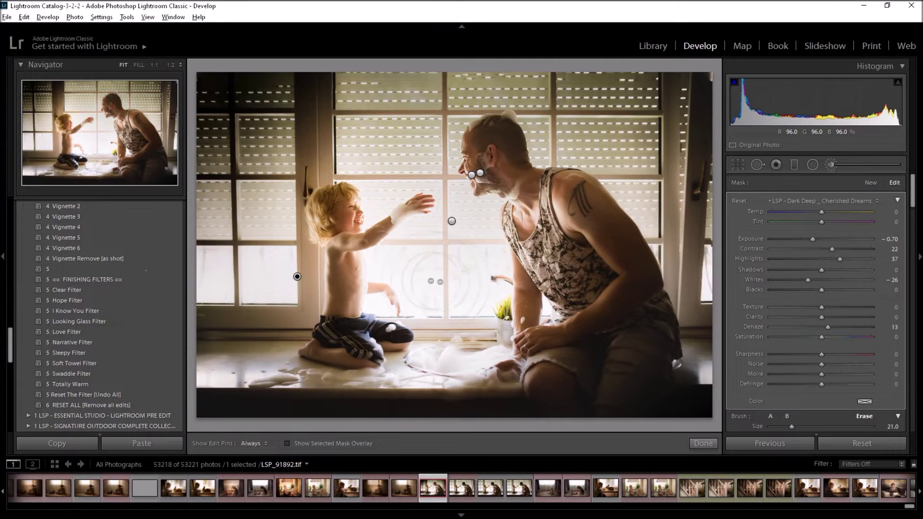
key("h")
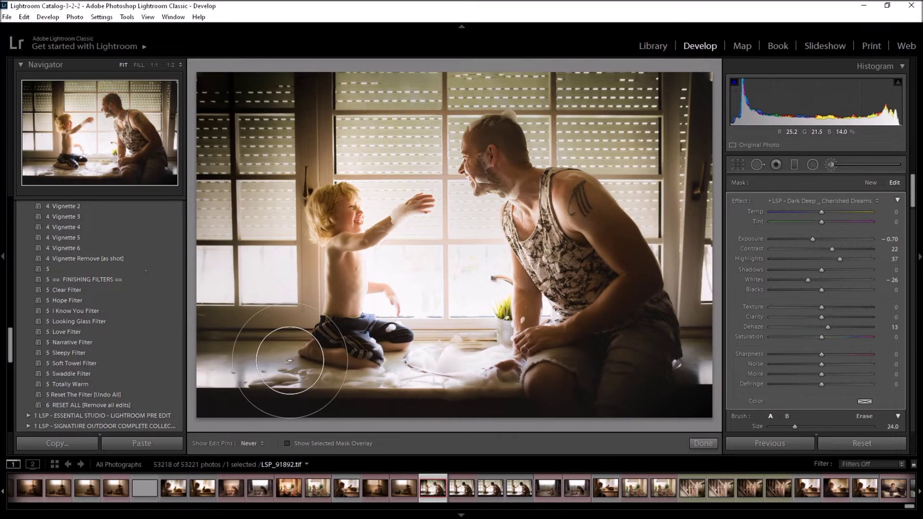
key("h")
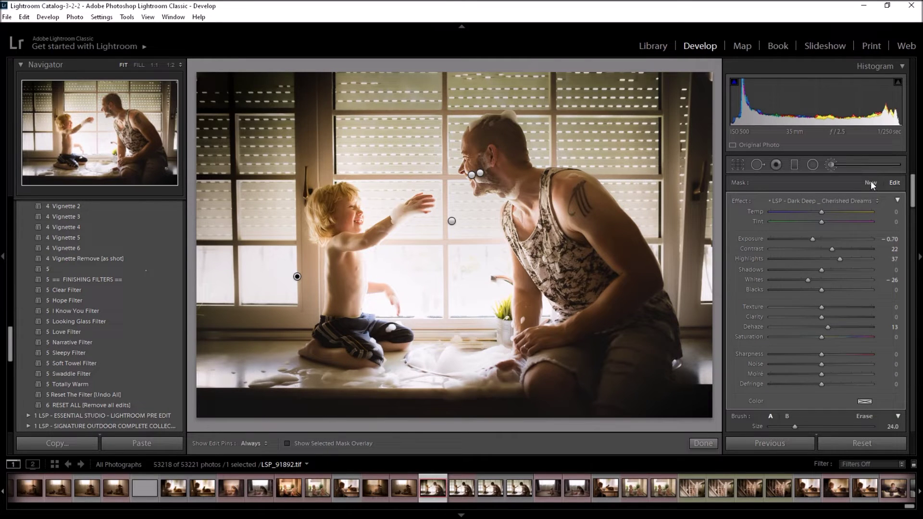
left_click(870, 182)
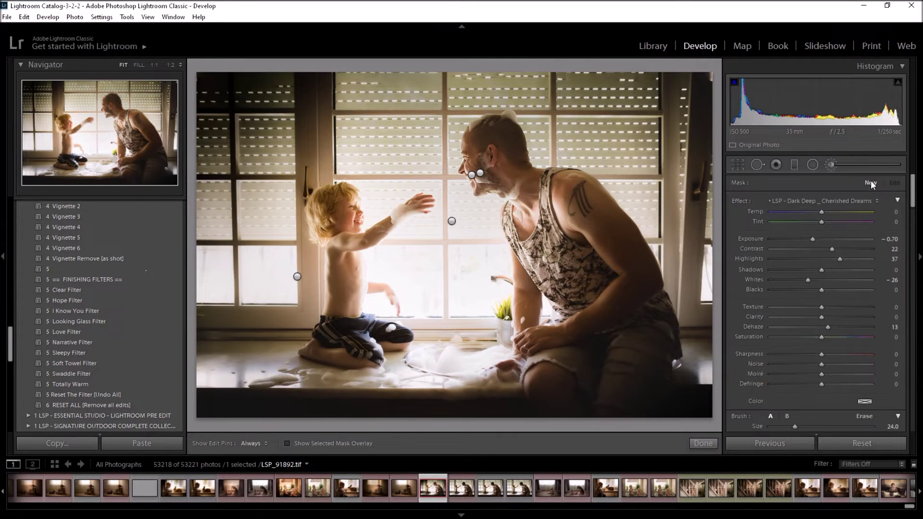
Paint LSP - Portrait Softness (Texture -43, Clarity 20, Sharpness 26) over the child's shoulder and face.
left_click(848, 199)
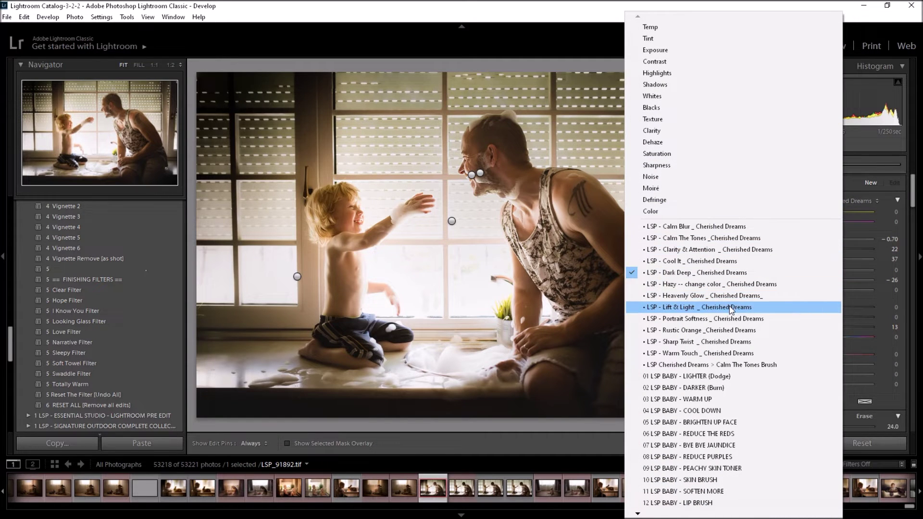
left_click(732, 320)
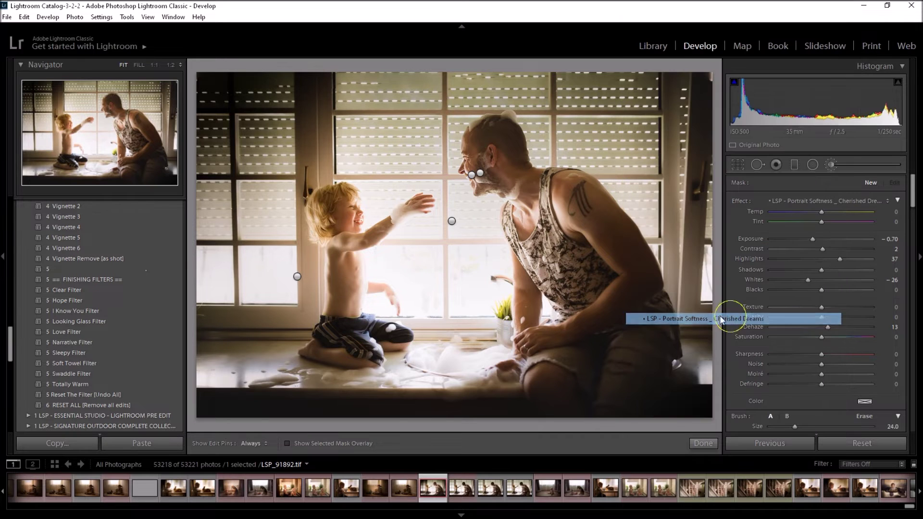
scroll(425, 252, "down", 4)
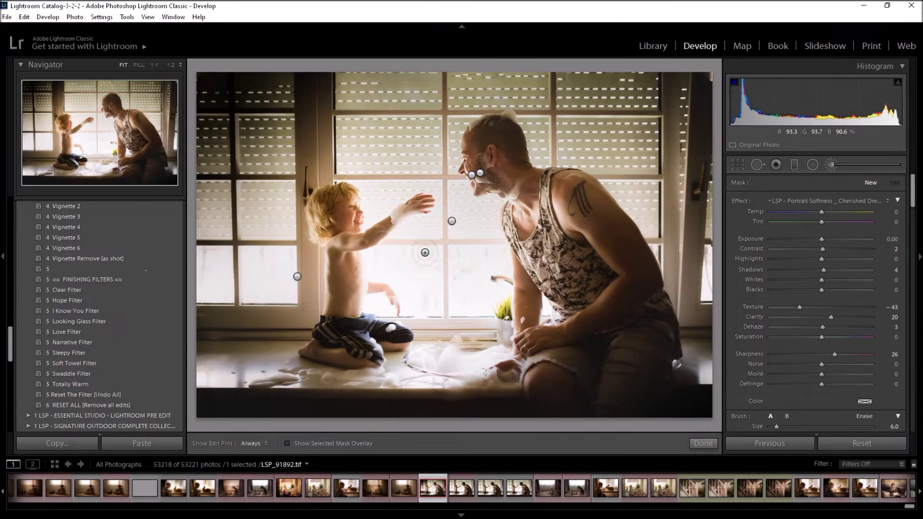
key("h")
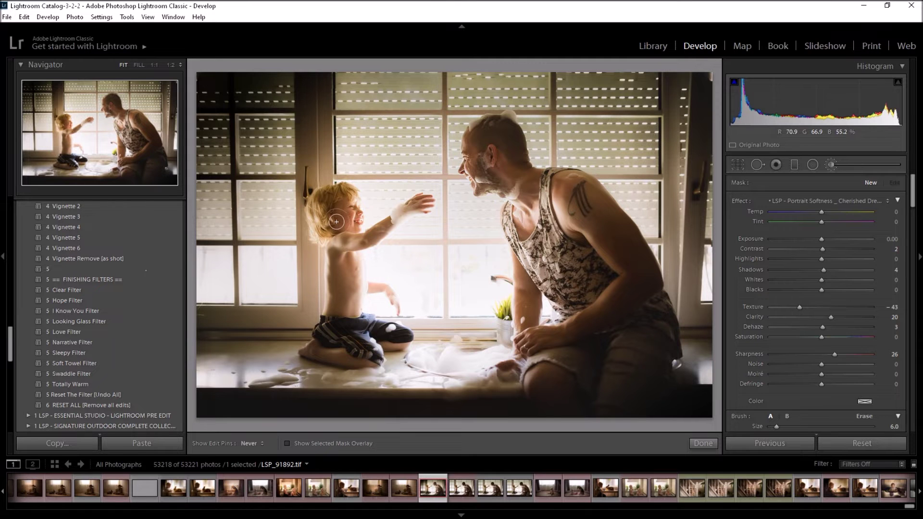
key("h")
left_click(871, 183)
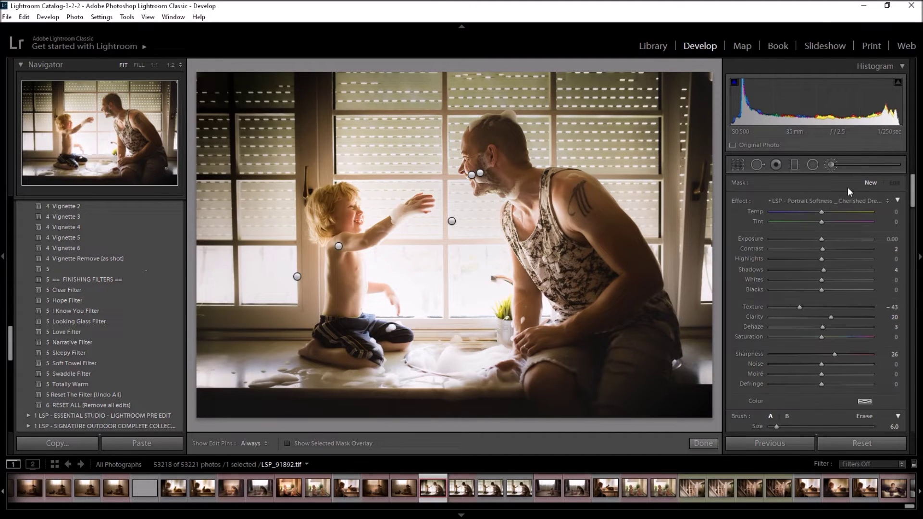
Choose the LSP - Calm The Tones brush effect preset, passing over Calm Blur first.
left_click(827, 204)
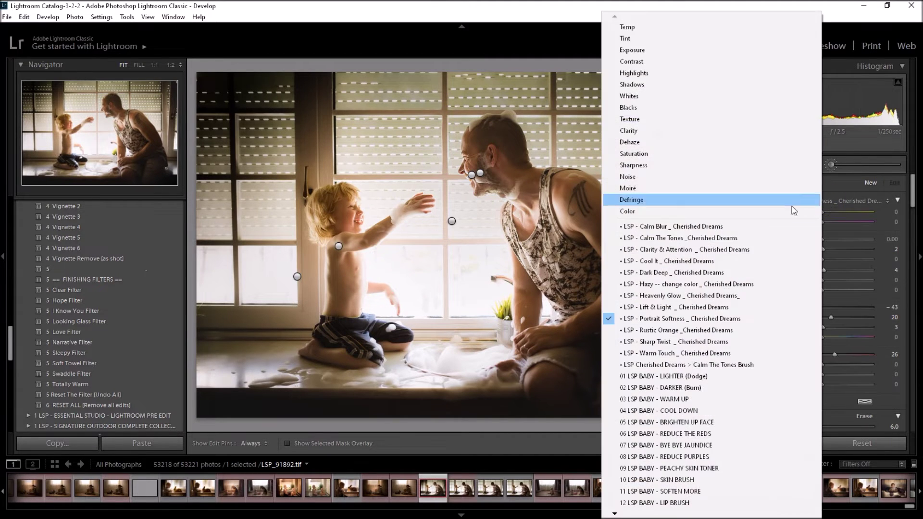
left_click(743, 226)
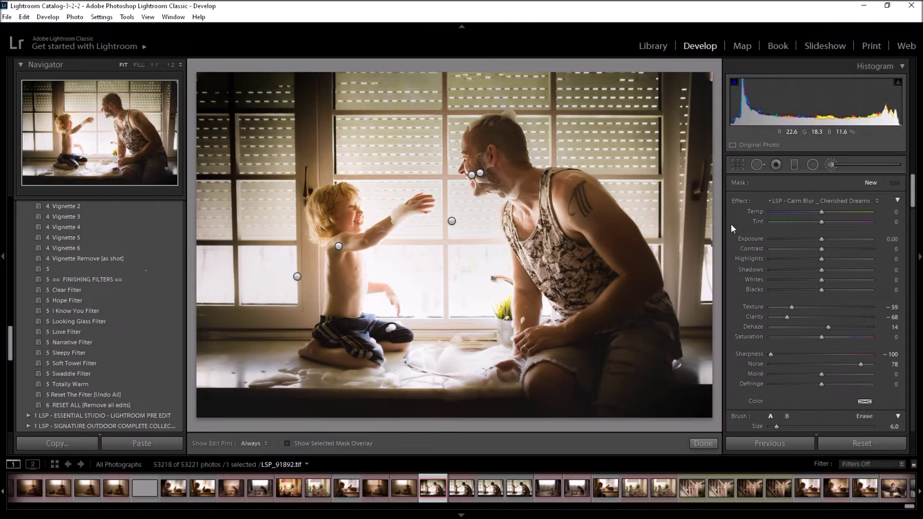
left_click(777, 198)
left_click(704, 237)
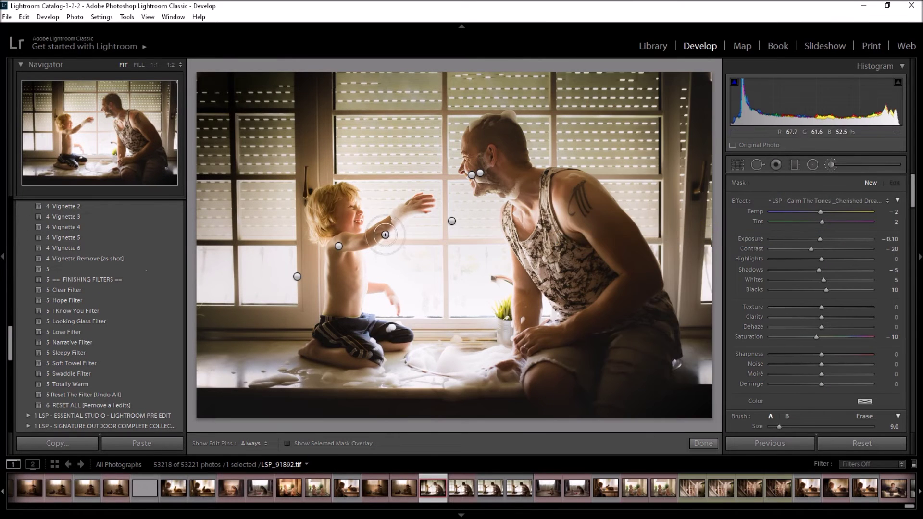
Paint Calm The Tones (Contrast -20, Saturation -10) over the child's head and close the brush.
scroll(384, 234, "up", 10)
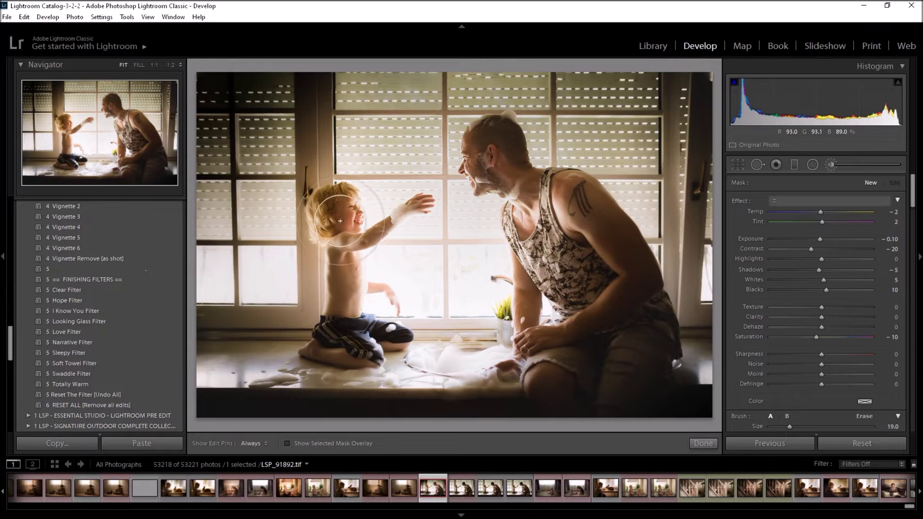
mouse_move(340, 221)
left_mouse_down()
mouse_move(341, 210)
mouse_move(340, 229)
mouse_move(348, 228)
mouse_move(326, 230)
mouse_move(328, 239)
mouse_move(380, 232)
mouse_move(388, 248)
mouse_move(368, 292)
mouse_move(370, 276)
mouse_move(310, 208)
mouse_move(330, 191)
left_mouse_up()
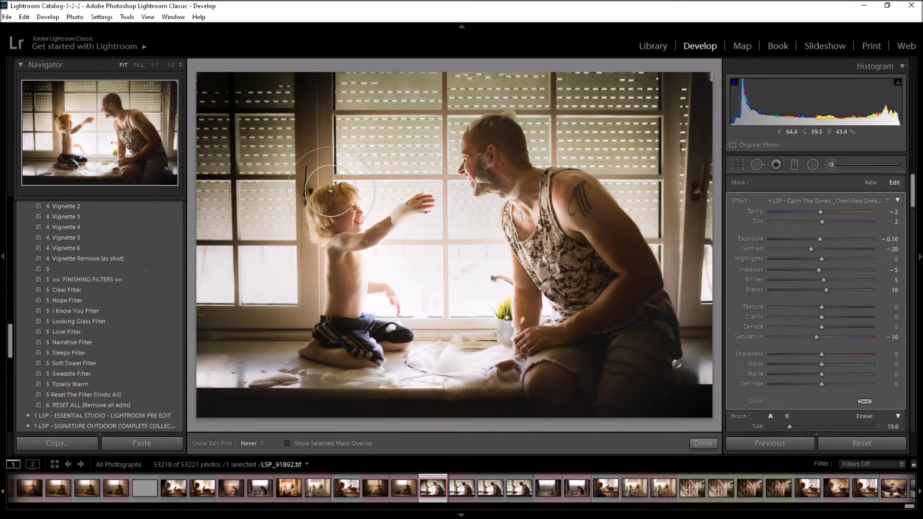
key("h")
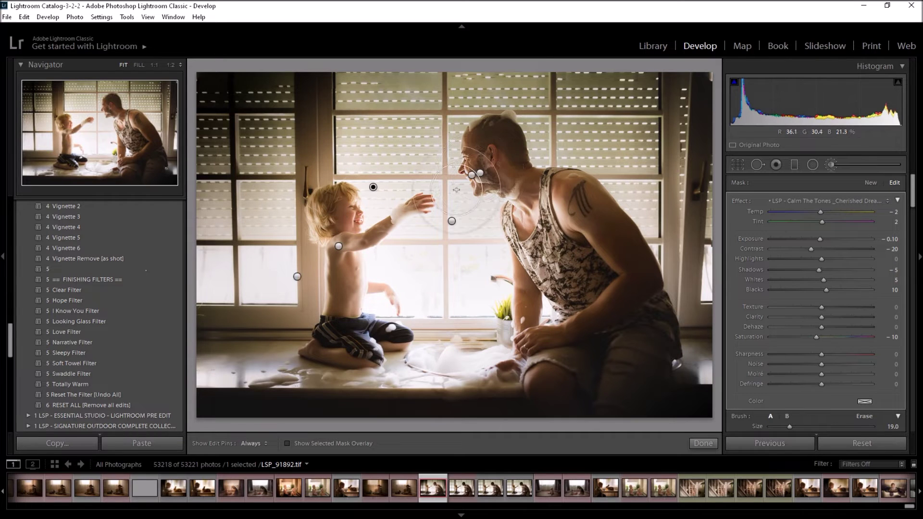
left_click(870, 182)
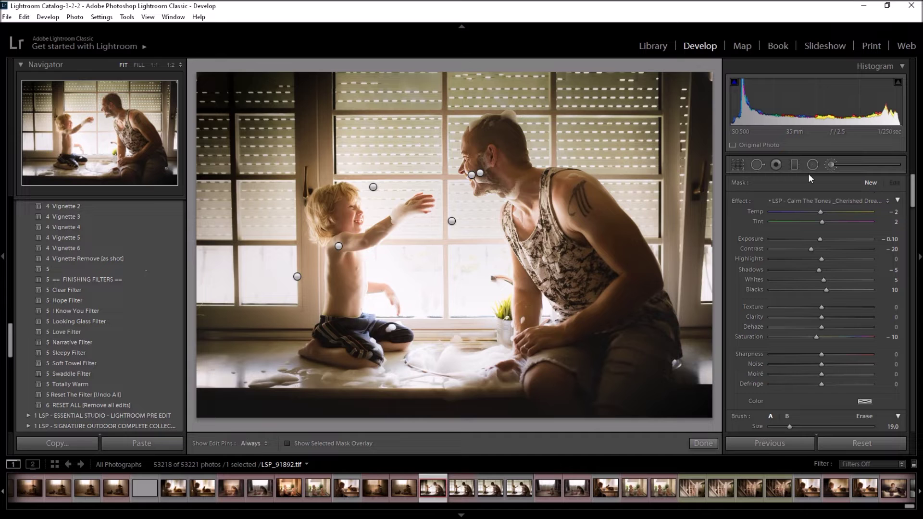
left_click(830, 164)
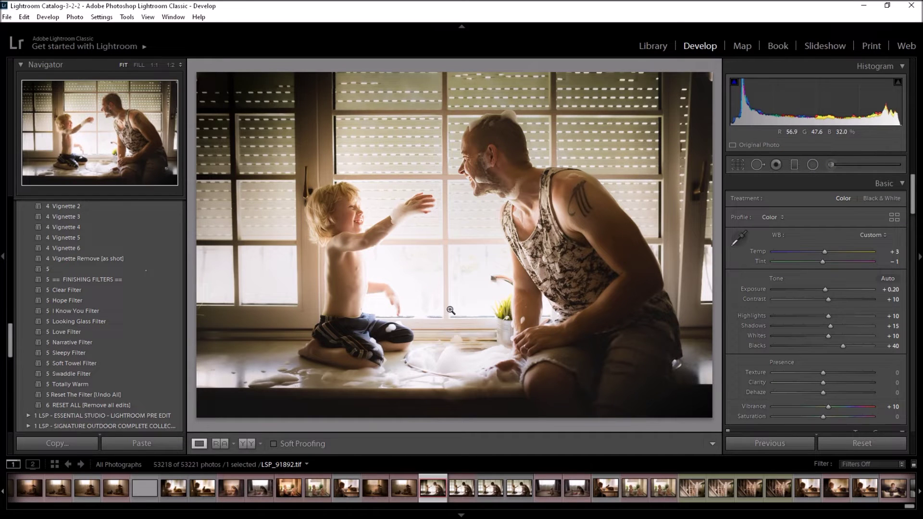
left_click(457, 492)
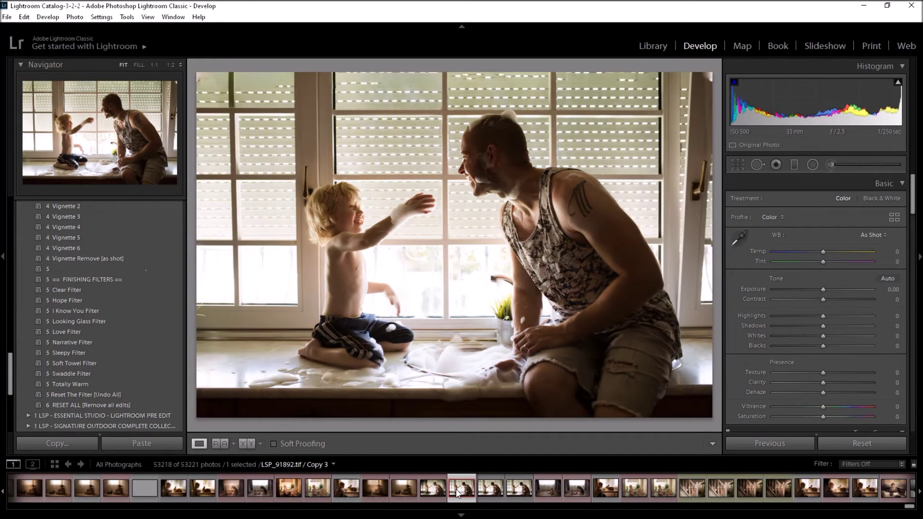
left_click(431, 491)
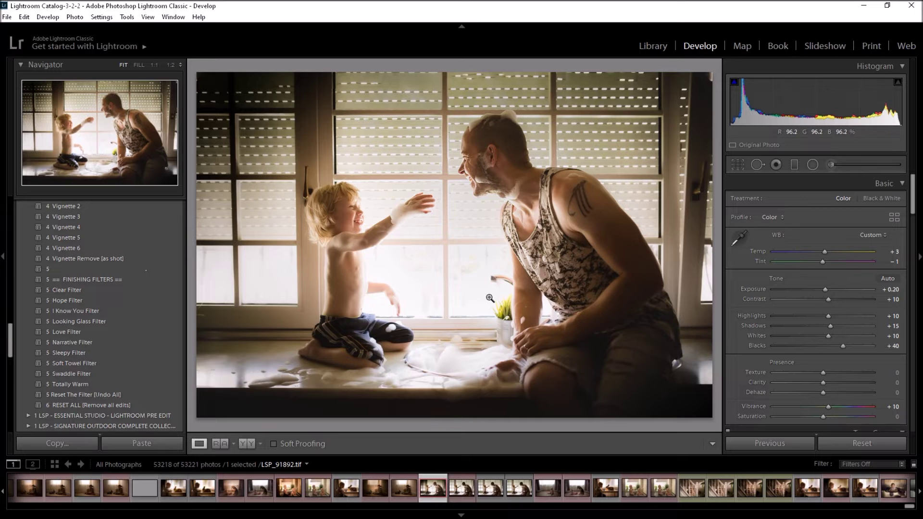
Open a copy of LSP_91892 with its Lightroom adjustments in Photoshop 2020.
right_click(478, 227)
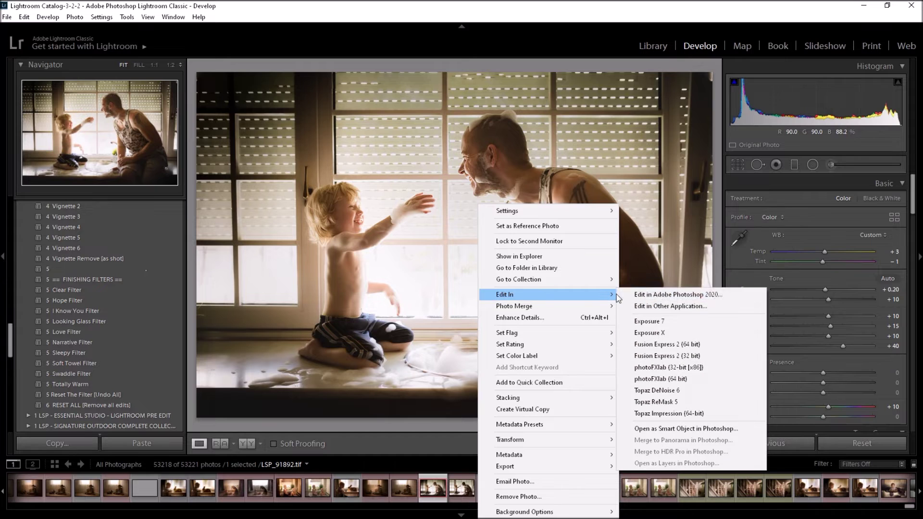
left_click(644, 294)
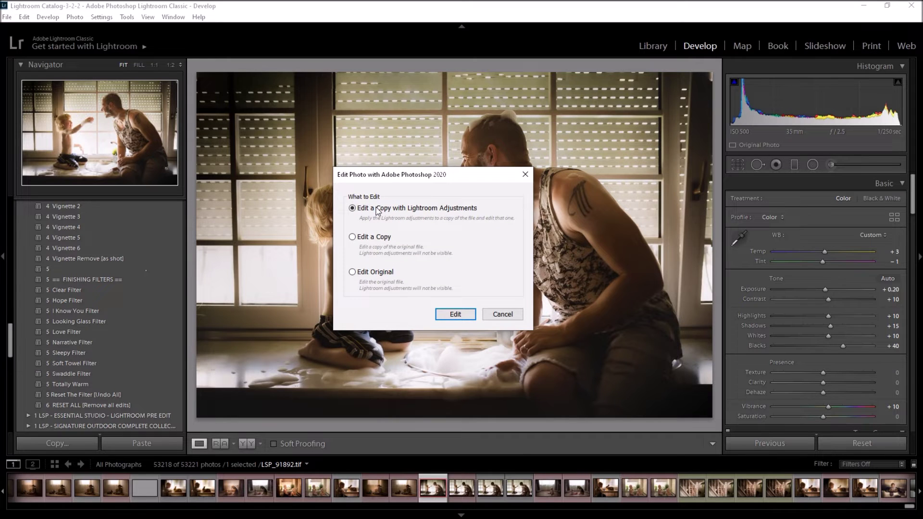
left_click(450, 315)
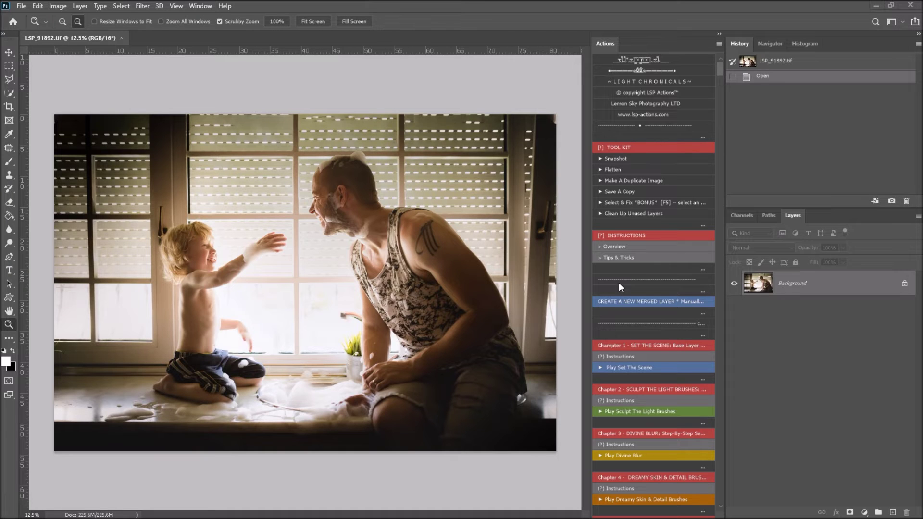
Place Embedded the SINGLE BUBBLE 1.jpg overlay into the family photo.
left_click(22, 7)
left_click(53, 209)
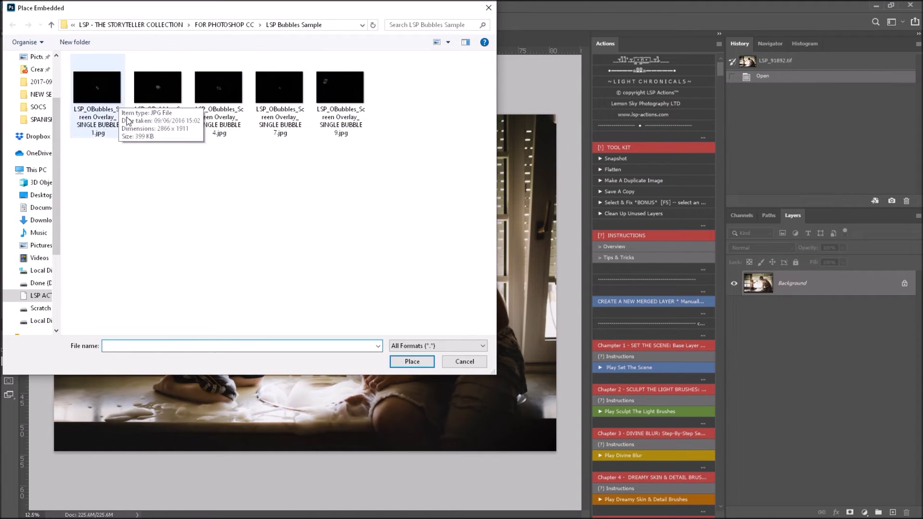
left_click(102, 91)
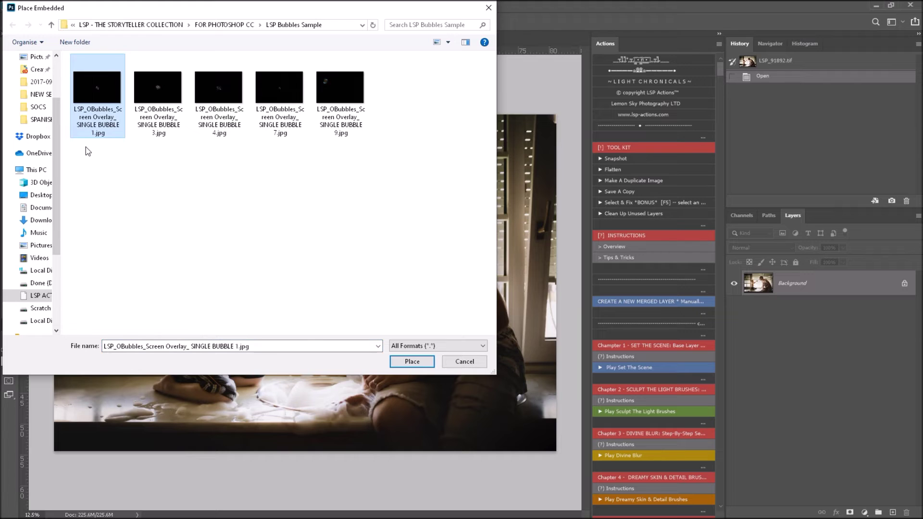
left_click(412, 361)
Scale the bubble overlay to about 159% and move it up and left.
left_click_drag(389, 329, 477, 388)
left_click_drag(421, 357, 386, 250)
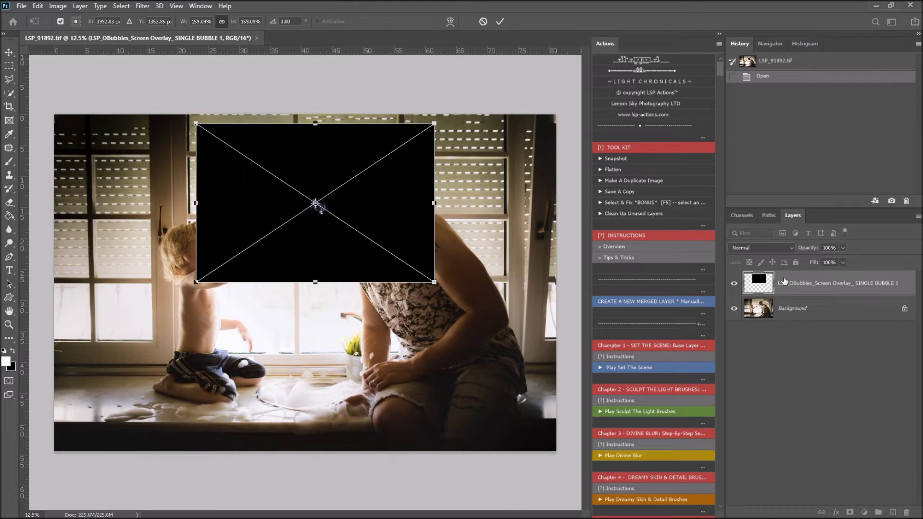
left_click(762, 247)
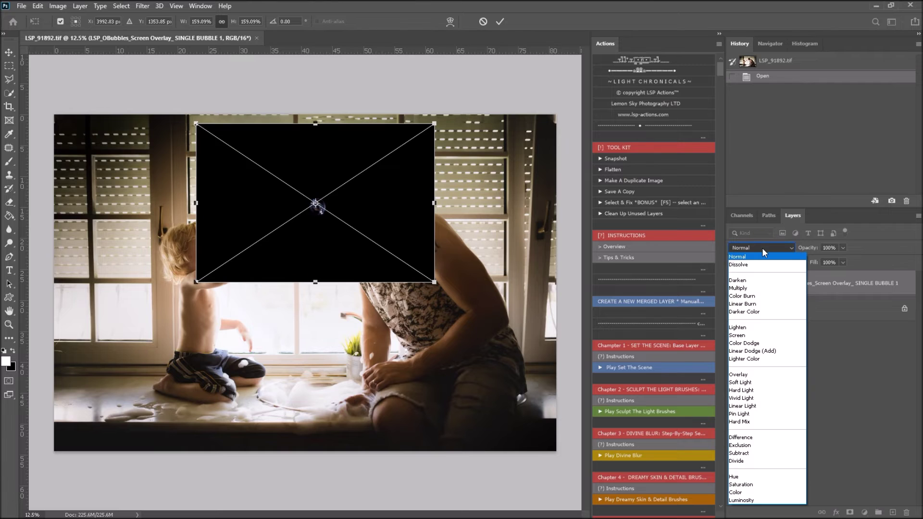
Set the bubble layer to Screen and commit it at about 195% beside the child's chest.
left_click(762, 336)
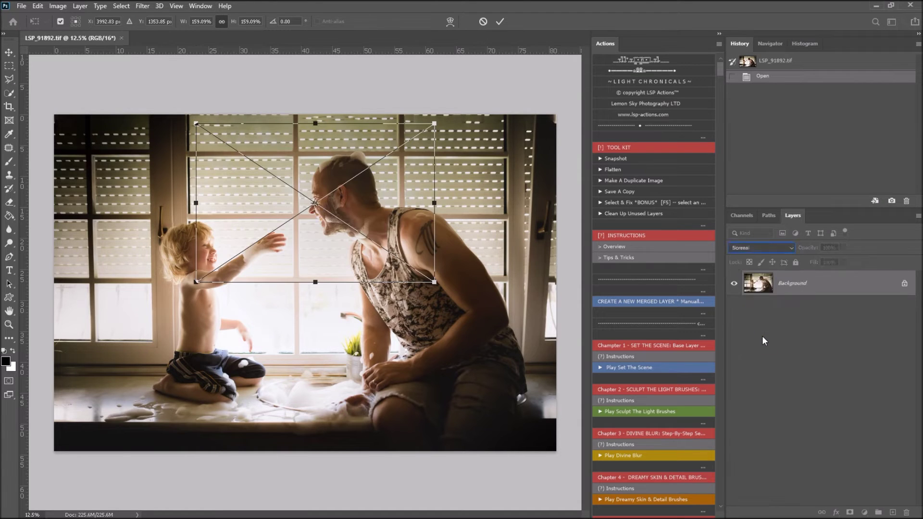
left_click_drag(435, 284, 584, 382)
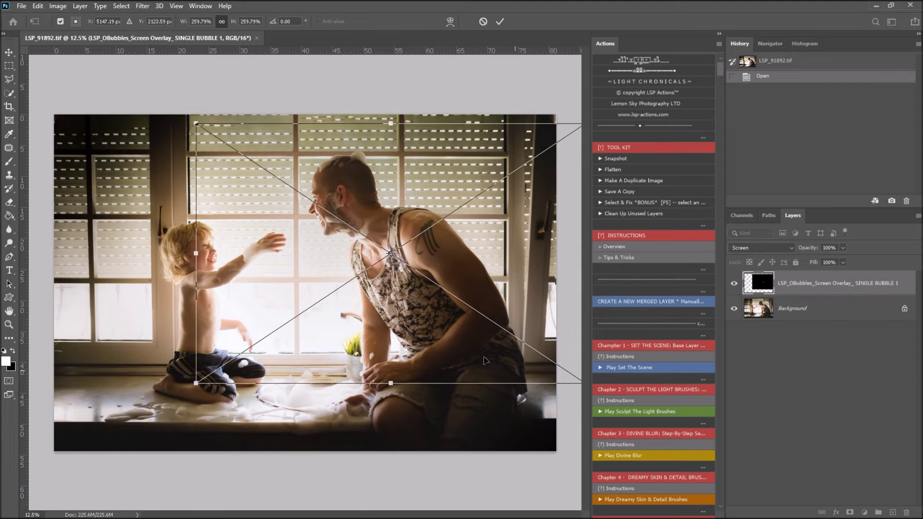
left_click_drag(469, 349, 272, 406)
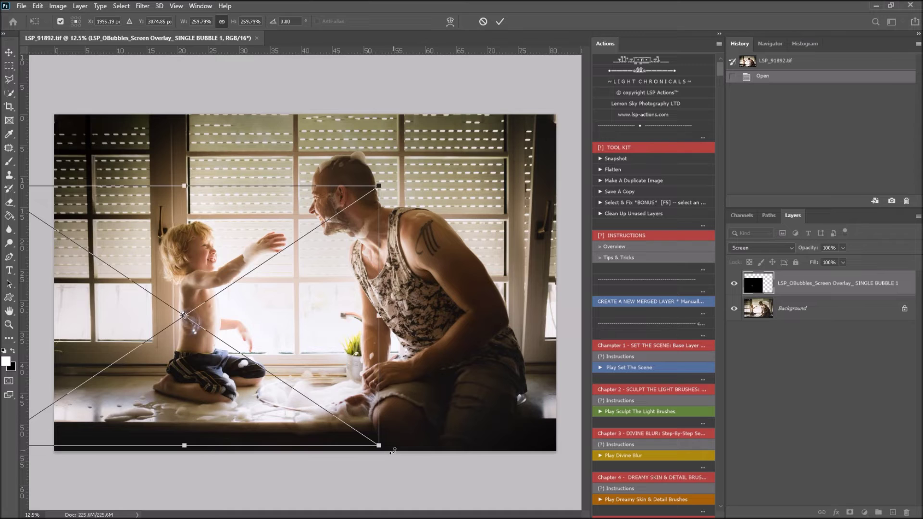
left_click_drag(392, 451, 327, 380)
left_click_drag(239, 316, 227, 344)
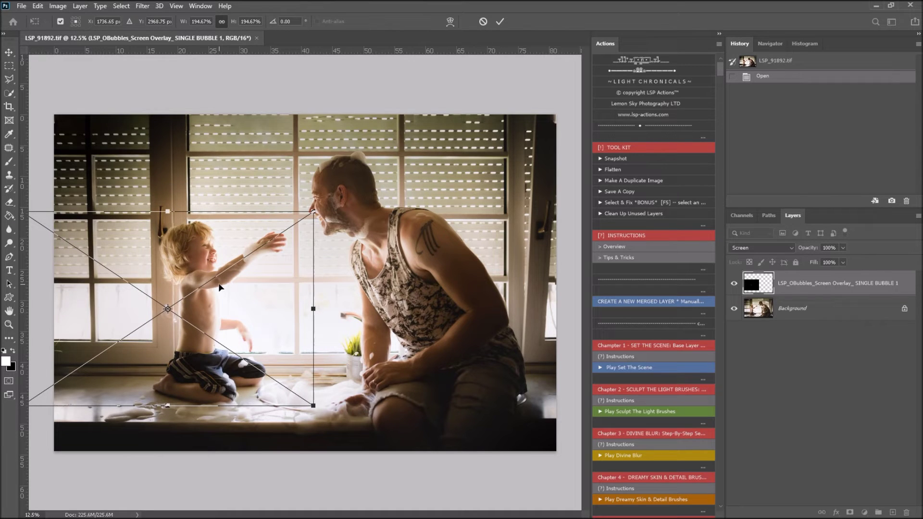
key("Return")
key("z")
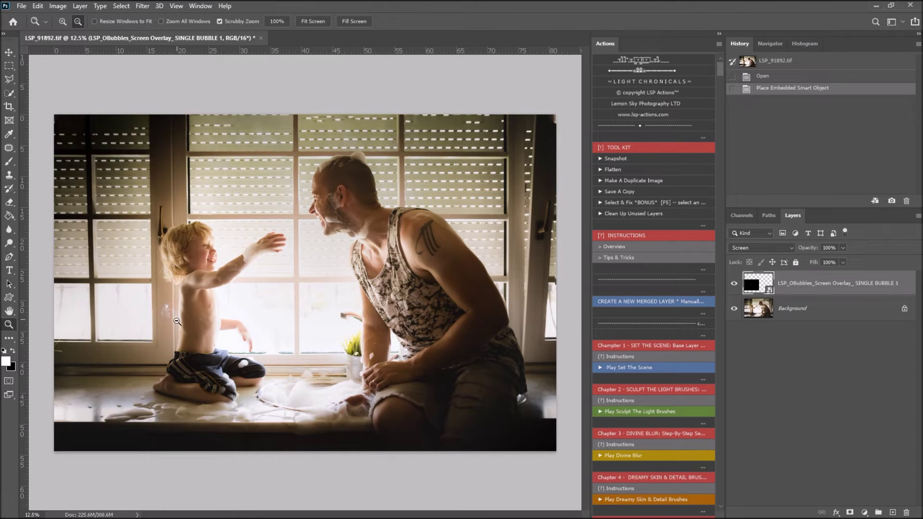
Duplicate the SINGLE BUBBLE 1 bubble layer.
right_click(799, 287)
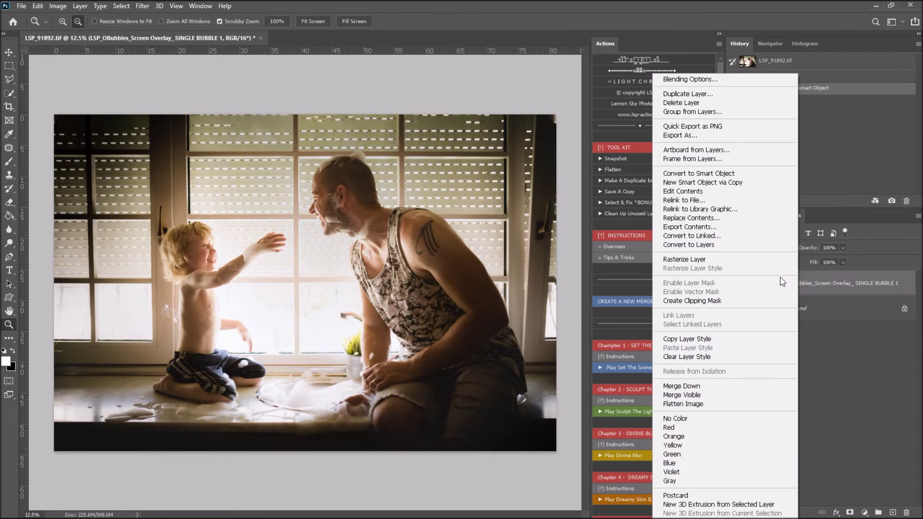
left_click(738, 93)
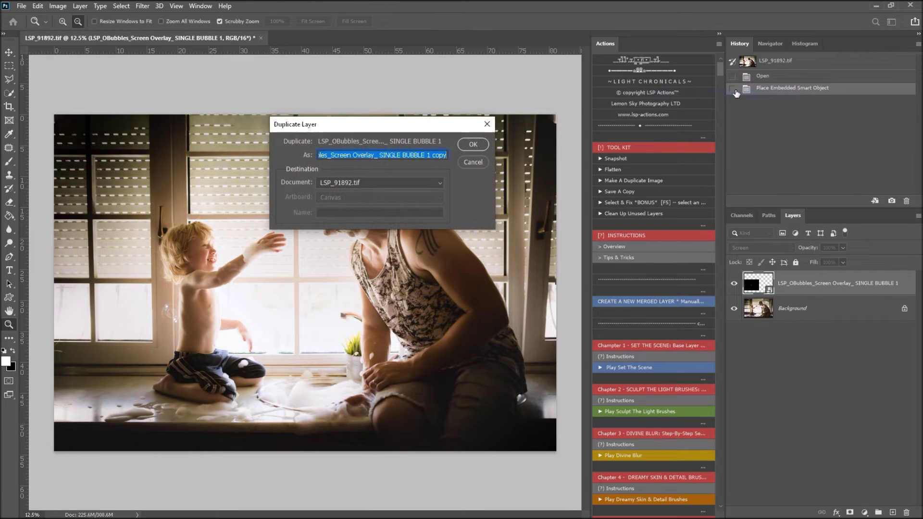
left_click(473, 144)
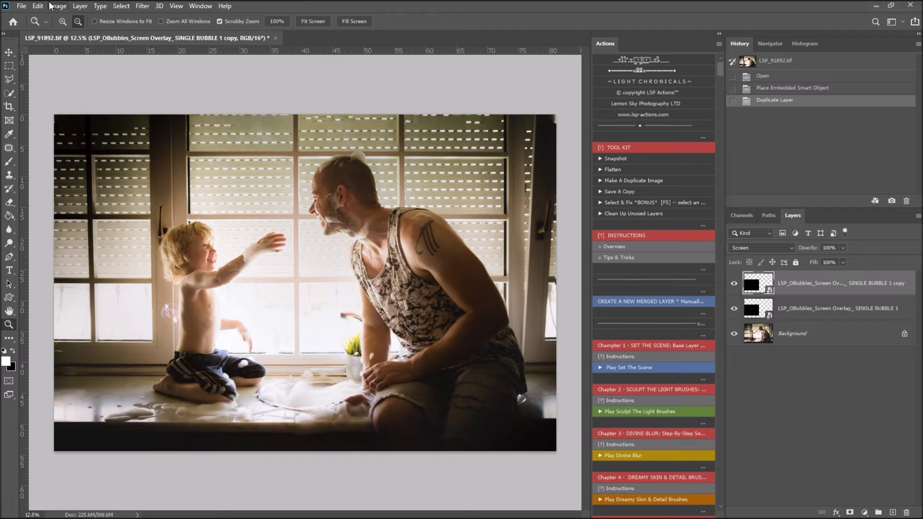
Place SINGLE BUBBLE 3 in Screen mode, scaled to about 160% near the man's lap.
left_click(21, 6)
left_click(61, 214)
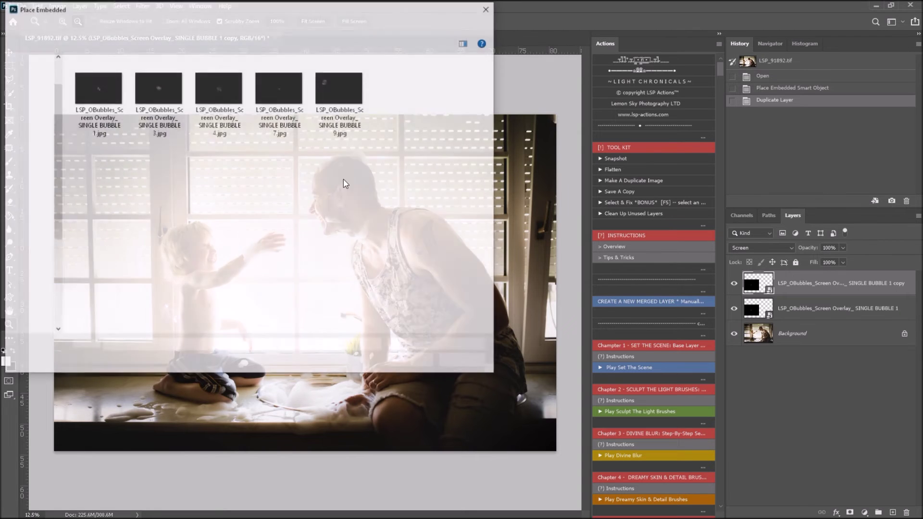
double_click(160, 91)
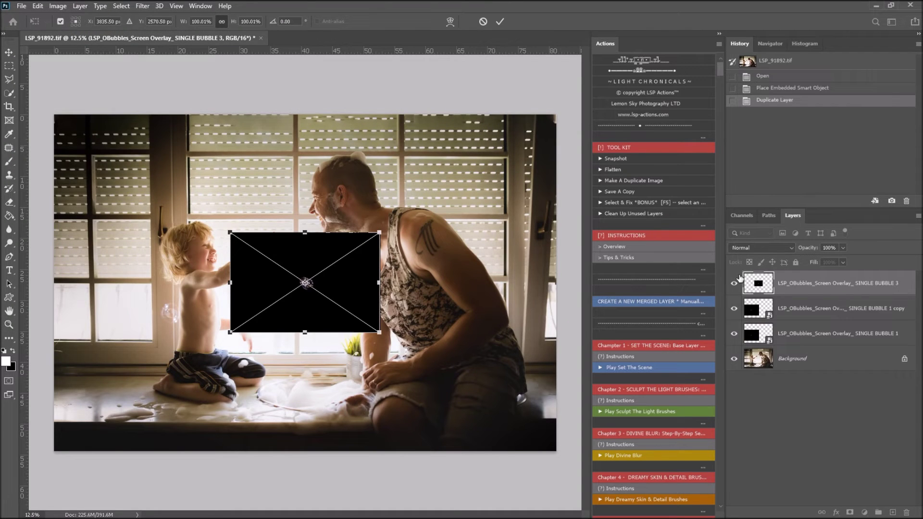
left_click(745, 248)
left_click(748, 335)
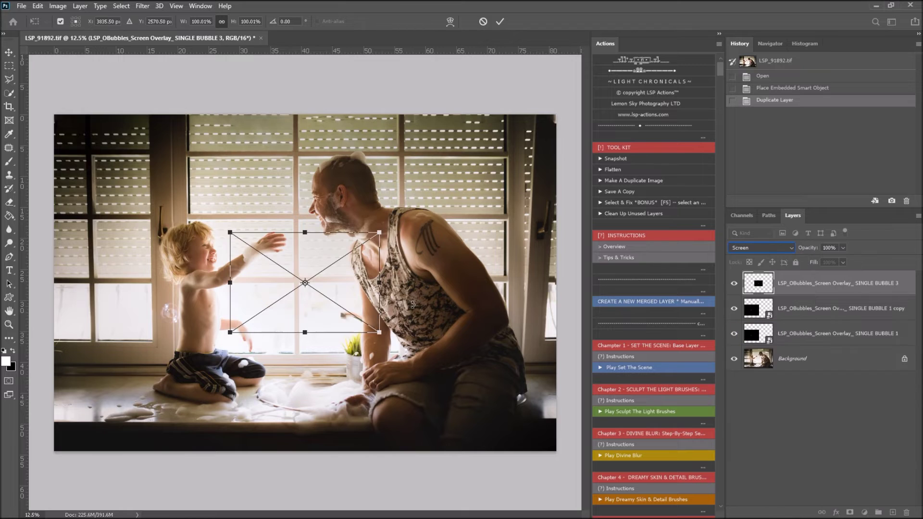
left_click_drag(343, 300, 512, 332)
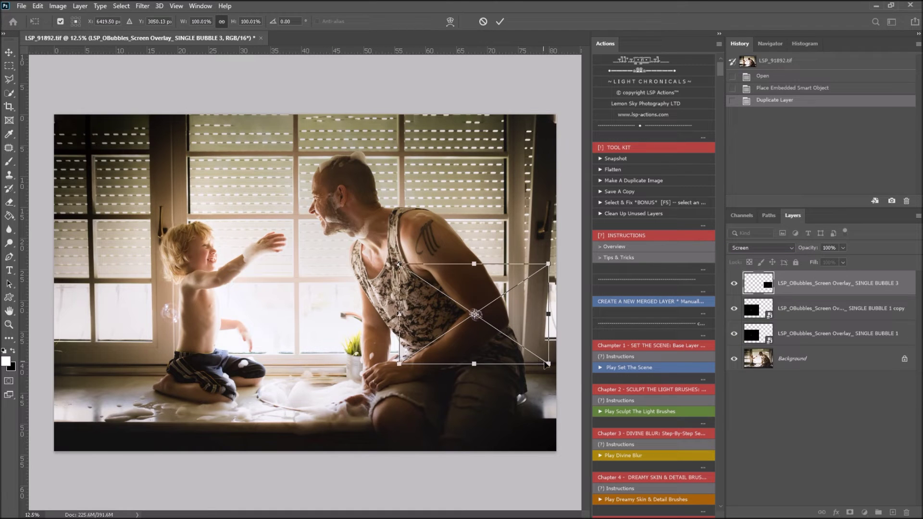
left_click_drag(548, 364, 644, 430)
left_click_drag(534, 390, 458, 377)
left_click_drag(441, 343, 434, 348)
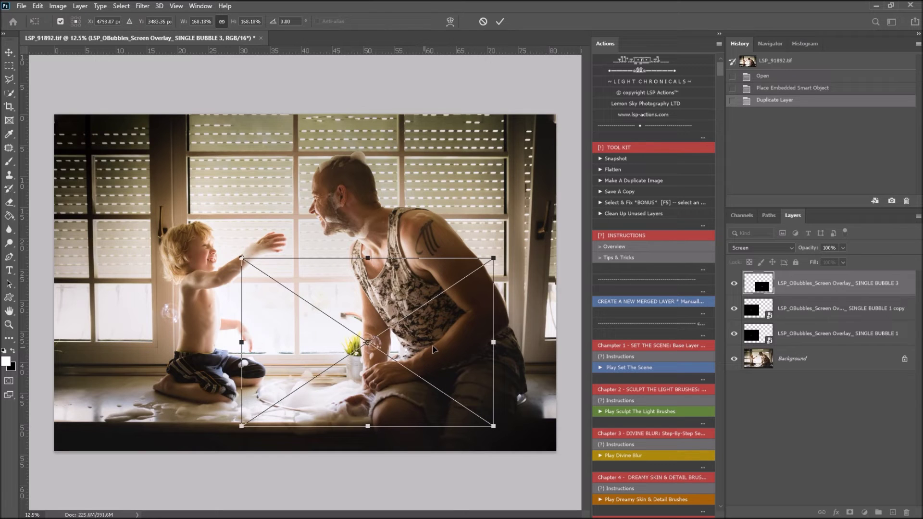
key("Return")
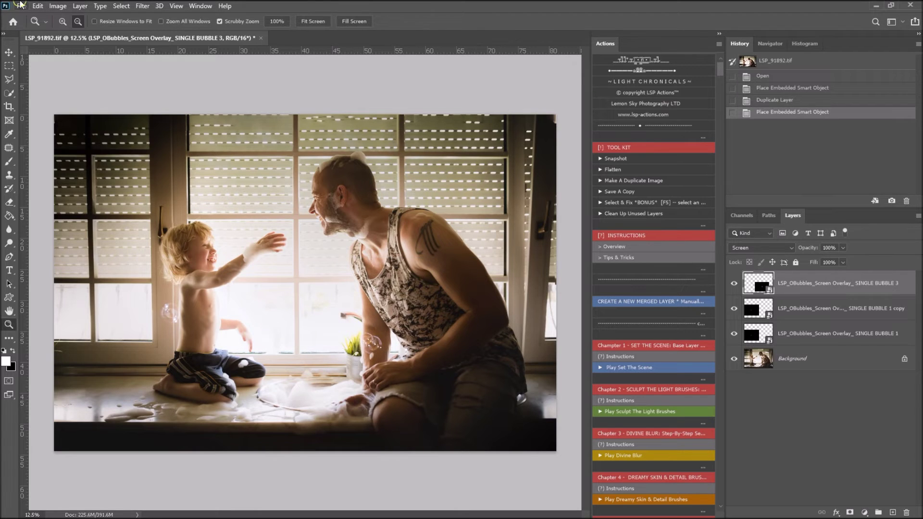
Place the SINGLE BUBBLE 4 overlay, enlarged and rotated about 18 degrees.
left_click(21, 6)
left_click(48, 213)
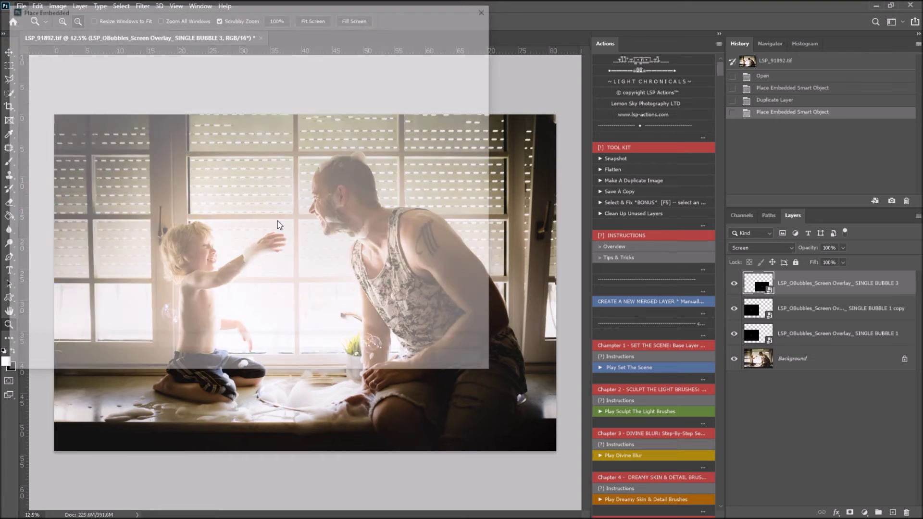
double_click(211, 89)
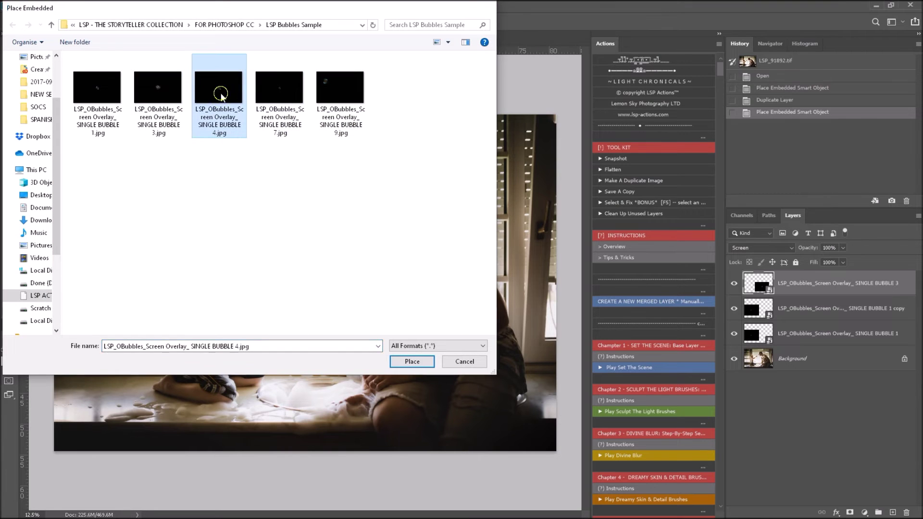
left_click_drag(380, 232, 461, 178)
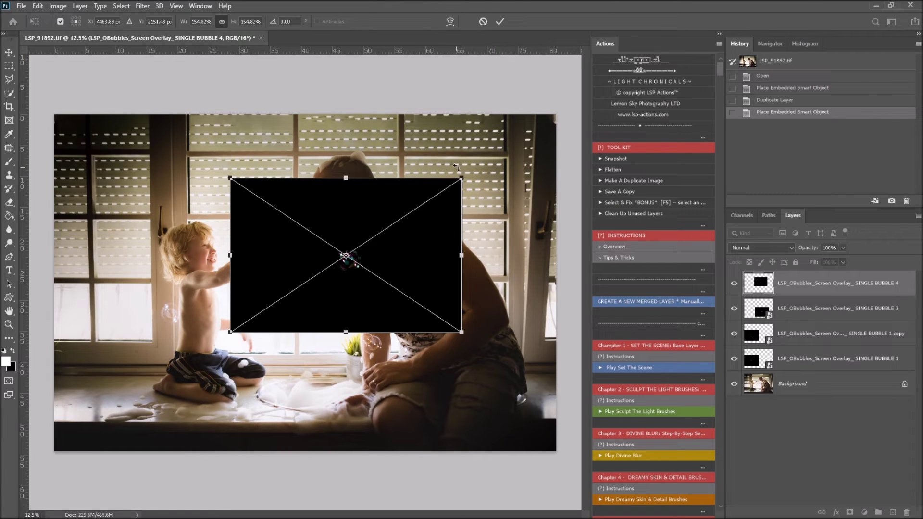
left_click_drag(473, 176, 479, 186)
Set SINGLE BUBBLE 4 to Screen and commit it at about 127% near the child.
left_click(769, 248)
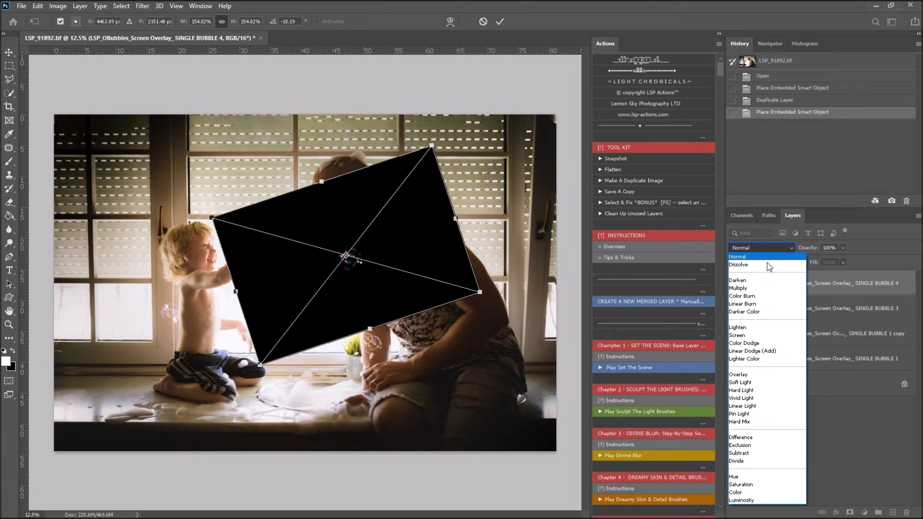
left_click(749, 339)
left_click_drag(402, 283, 266, 304)
left_click_drag(340, 315, 266, 287)
key("Return")
key("z")
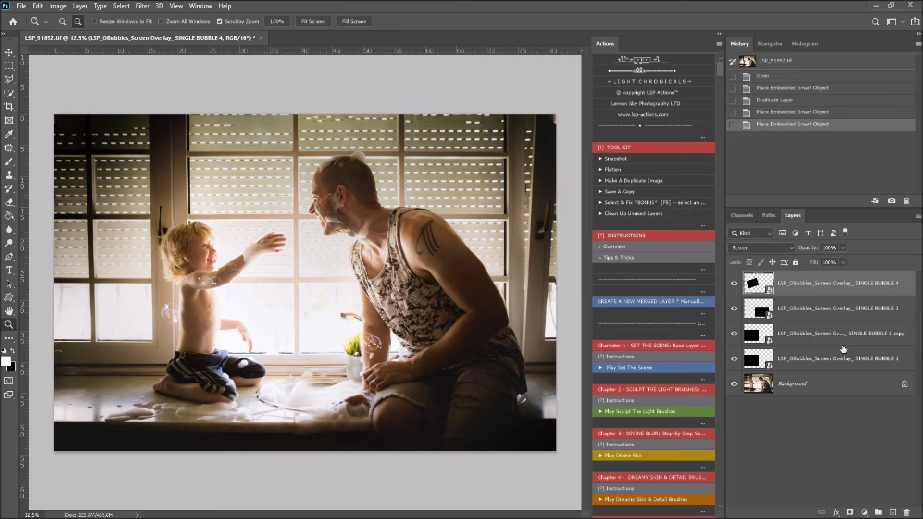
Toggle the SINGLE BUBBLE 1 copy and SINGLE BUBBLE 3 layers off and on to compare.
left_click(829, 335)
left_click(734, 336)
left_click(733, 337)
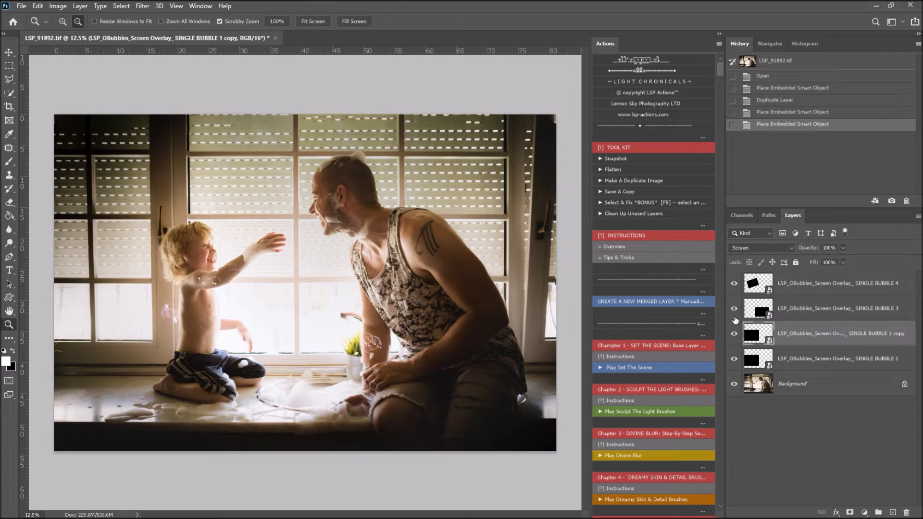
left_click(733, 311)
left_click(734, 311)
left_click(816, 292)
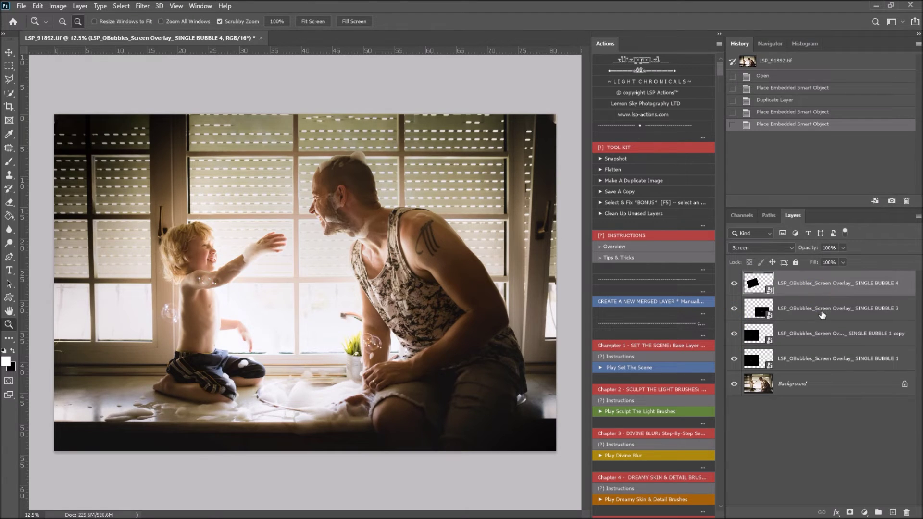
left_click(21, 6)
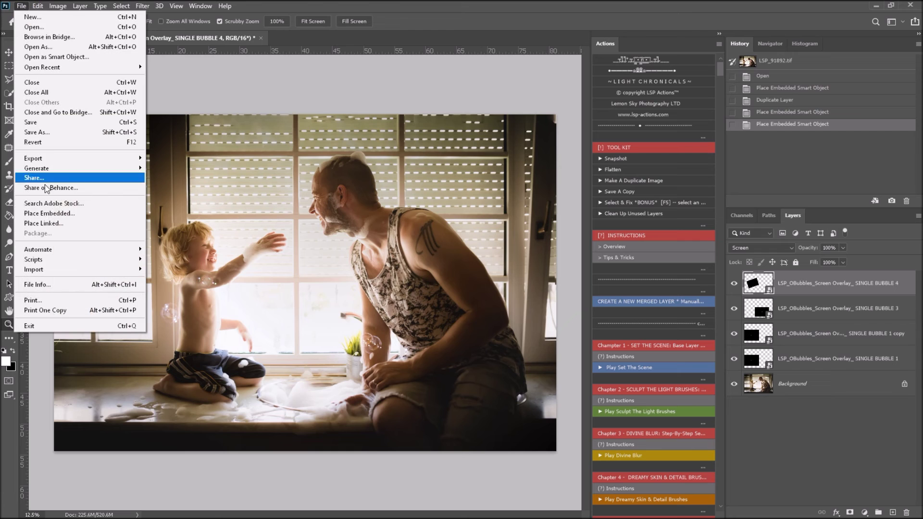
Place SINGLE BUBBLE 9 enlarged on the man's arm and set it to Screen.
left_click(53, 208)
double_click(331, 93)
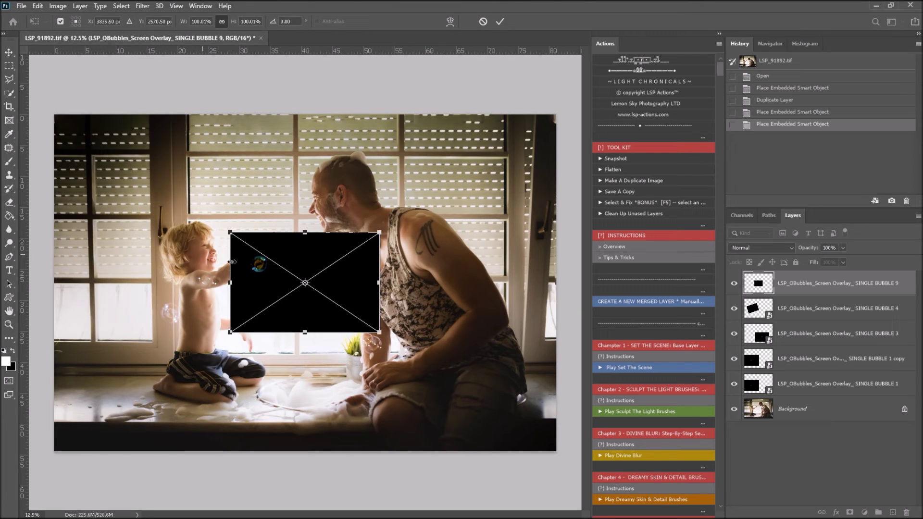
left_click_drag(373, 330, 614, 353)
key("Return")
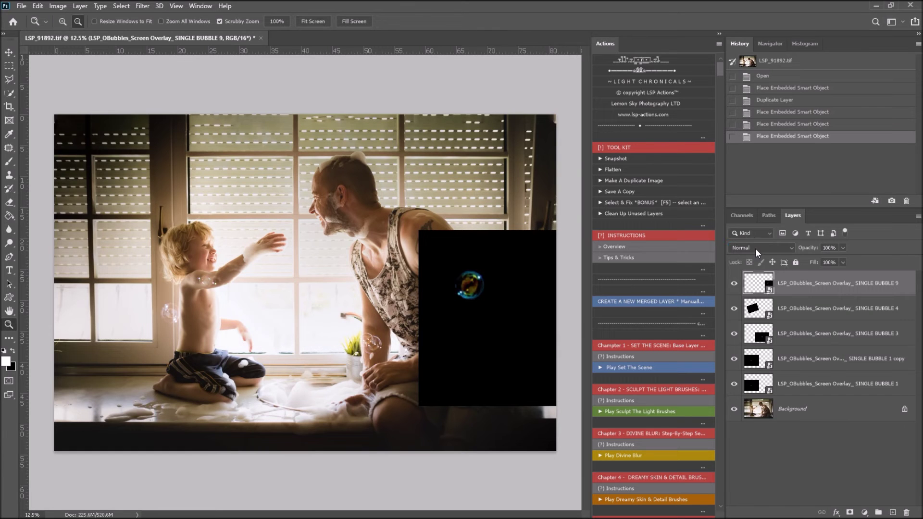
left_click(754, 248)
left_click(737, 334)
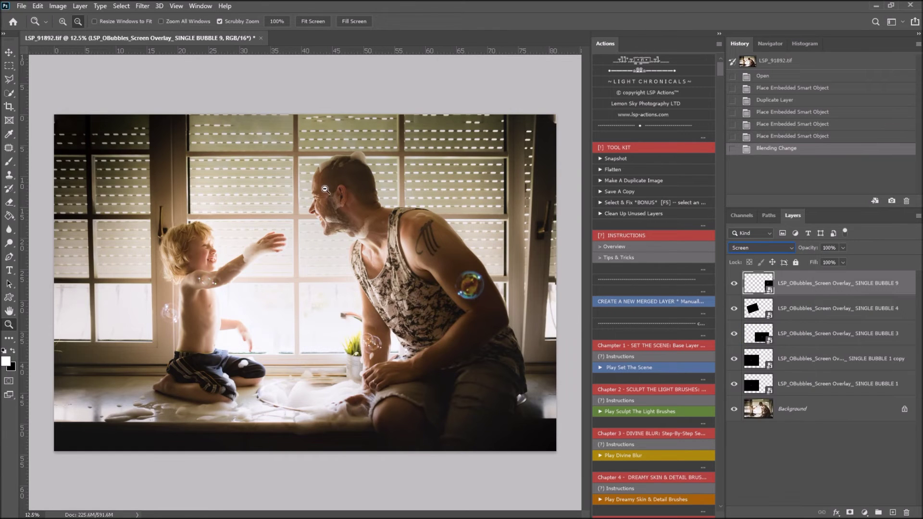
Place SINGLE BUBBLE 7 in Screen mode, enlarged to about 215% toward the upper left.
left_click(22, 6)
left_click(46, 212)
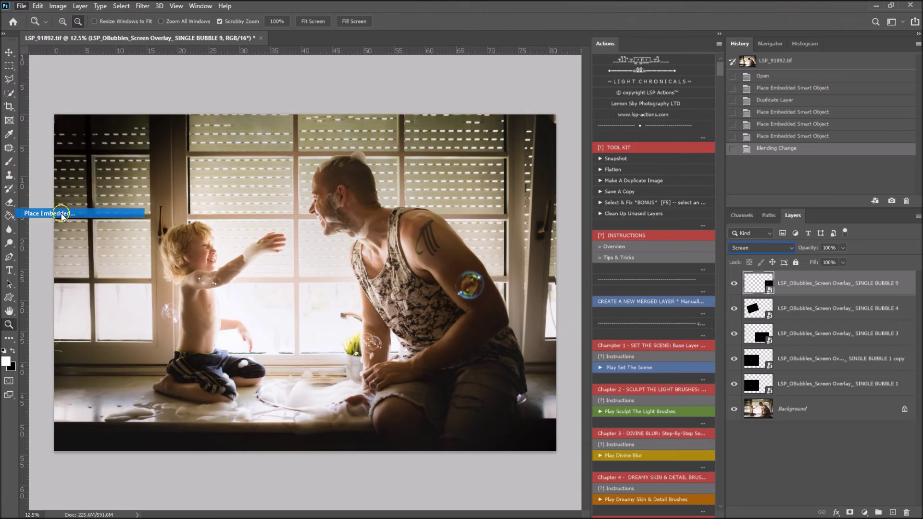
double_click(278, 89)
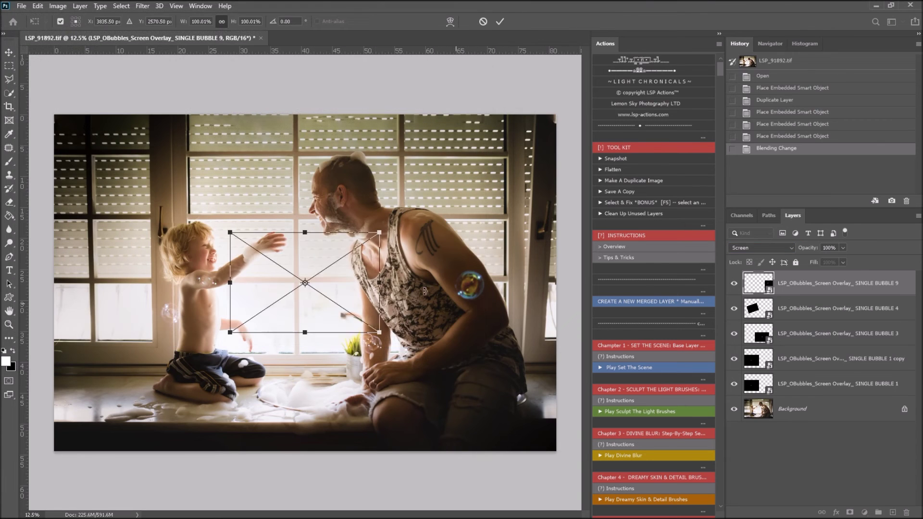
left_click(749, 244)
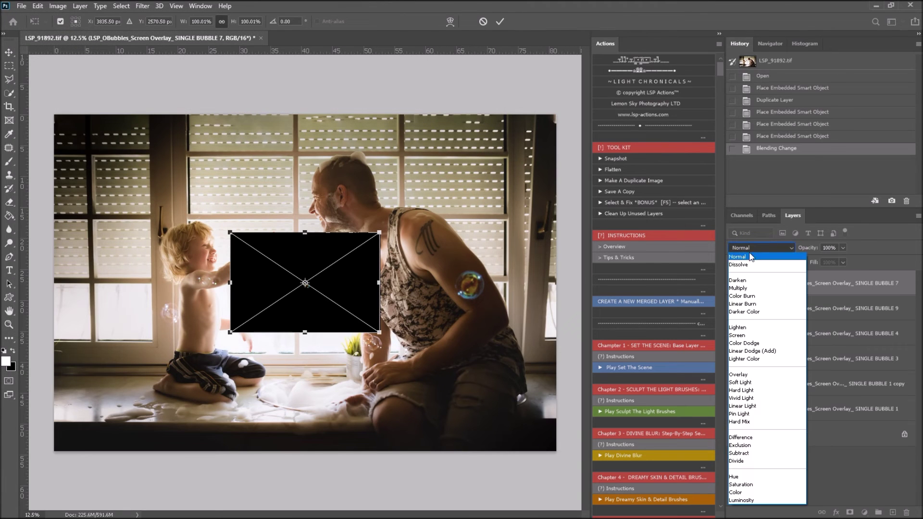
left_click(747, 335)
left_click_drag(379, 332, 298, 239)
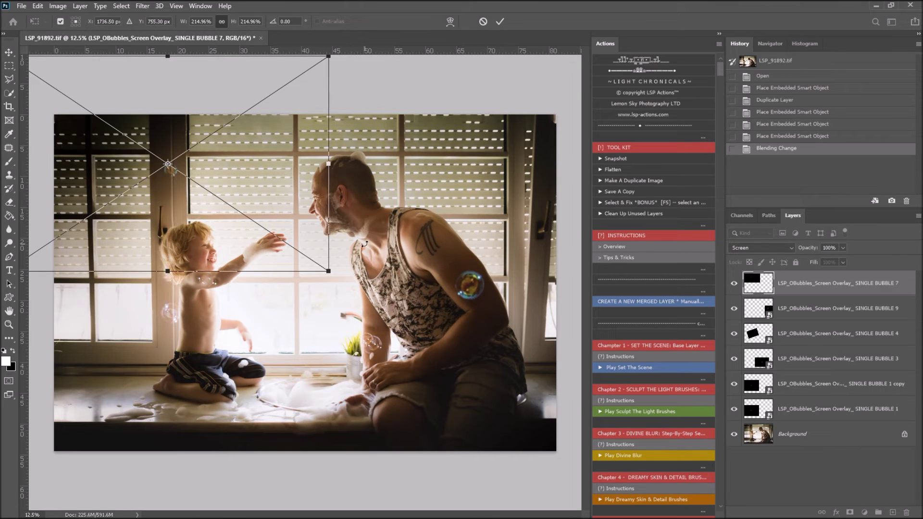
key("Return")
key("z")
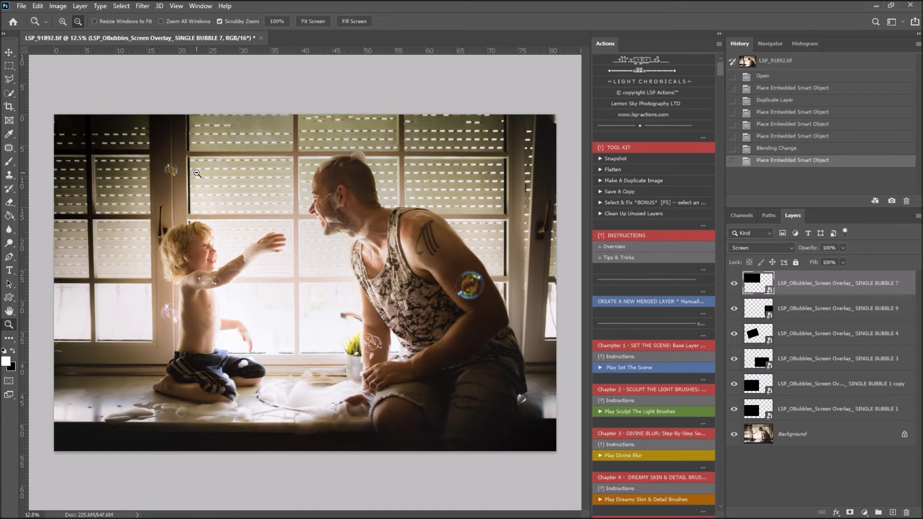
left_click(21, 6)
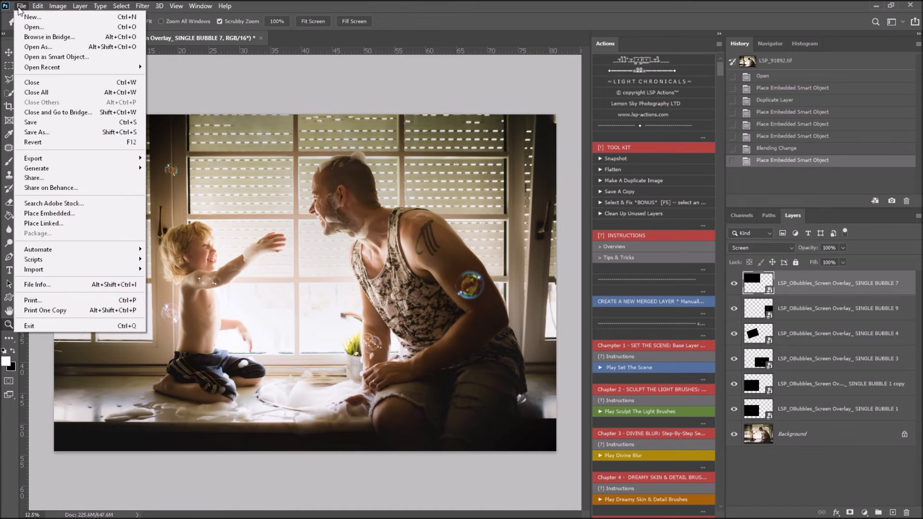
Place another SINGLE BUBBLE 9, rotated -58° and sized to about 124% near the man's face.
left_click(62, 213)
left_click(324, 86)
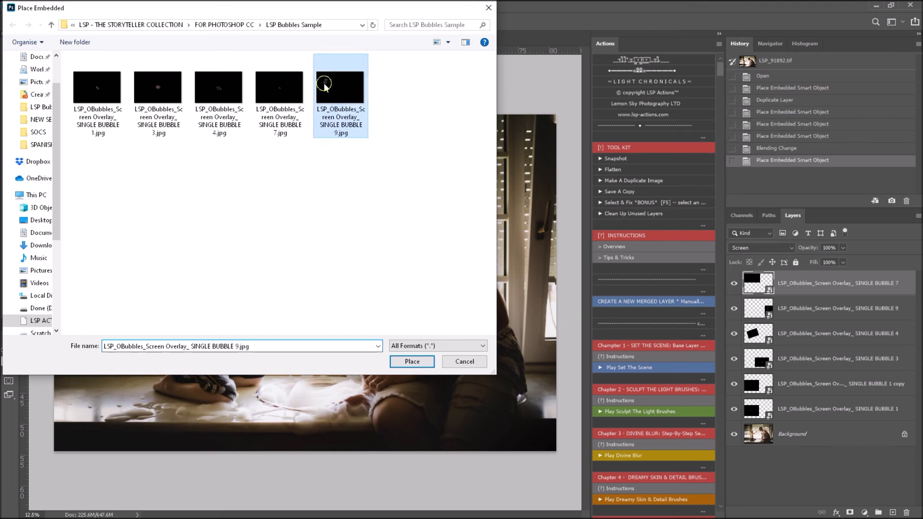
double_click(325, 86)
left_click_drag(376, 341, 508, 417)
left_click_drag(355, 372, 470, 259)
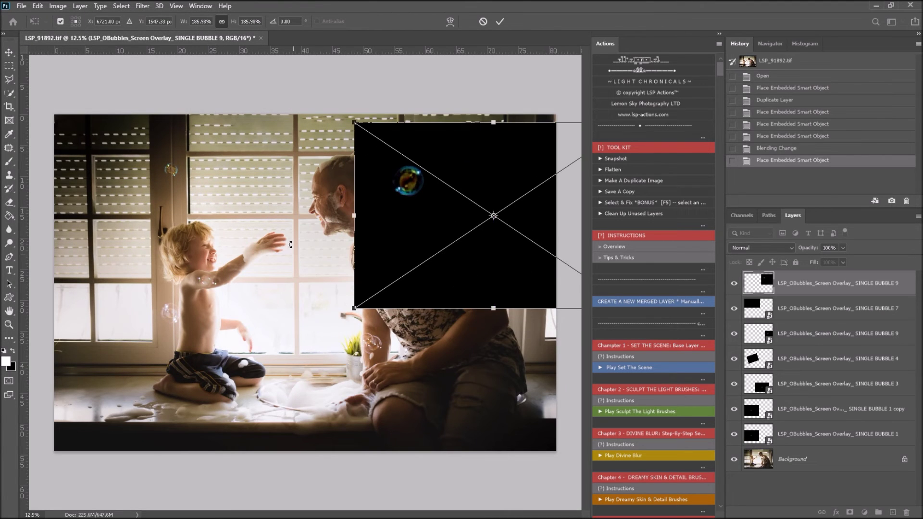
left_click_drag(358, 307, 421, 331)
left_click_drag(457, 294, 495, 246)
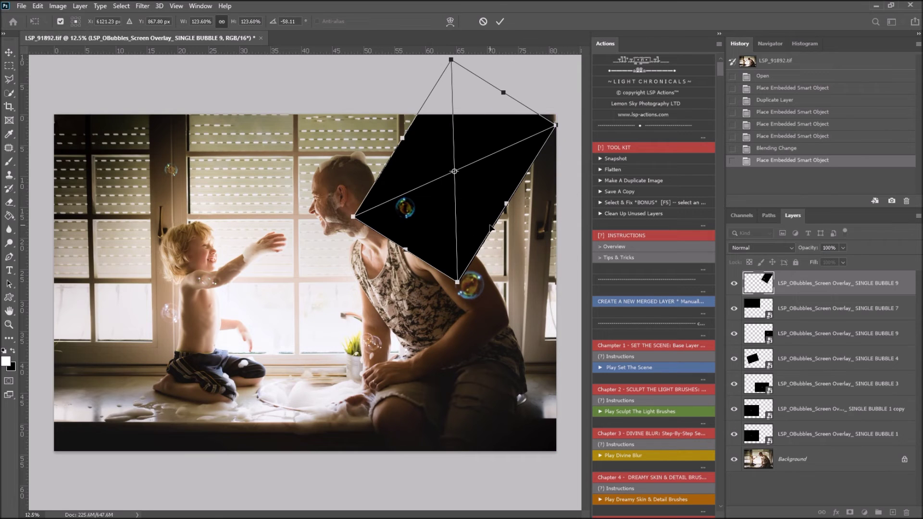
key("Return")
key("z")
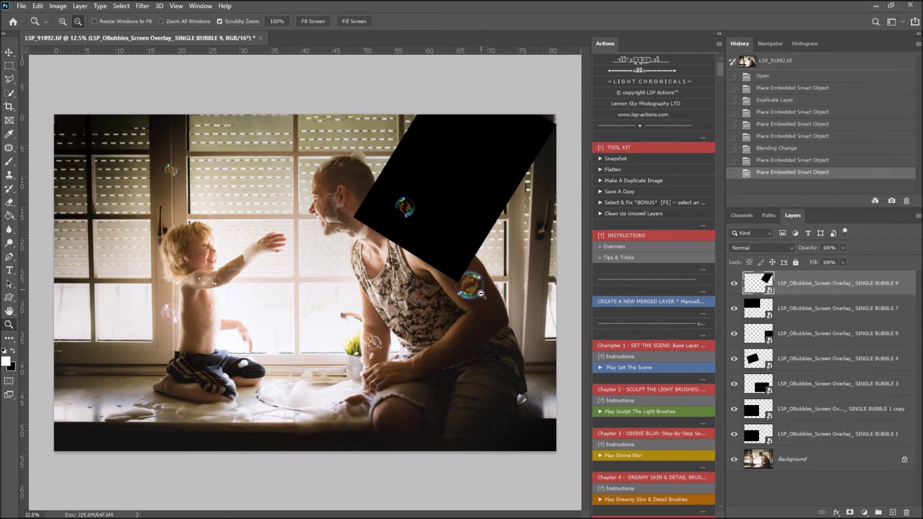
Set the new bubble to Screen and toggle the arm bubble's visibility to check it.
left_click(760, 248)
left_click(756, 337)
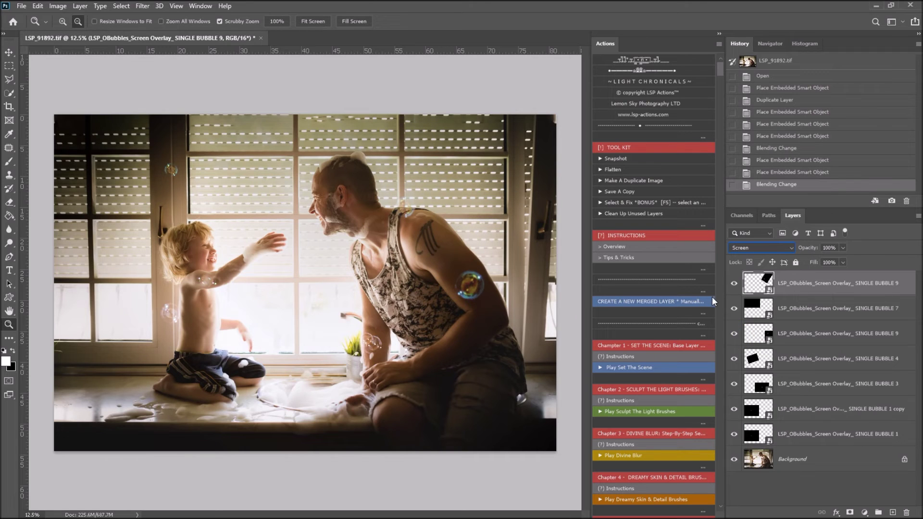
left_click(734, 332)
left_click(733, 333)
left_click(752, 335)
Apply a Gaussian Blur smart filter of about 7.4 px radius to the arm bubble.
left_click(142, 6)
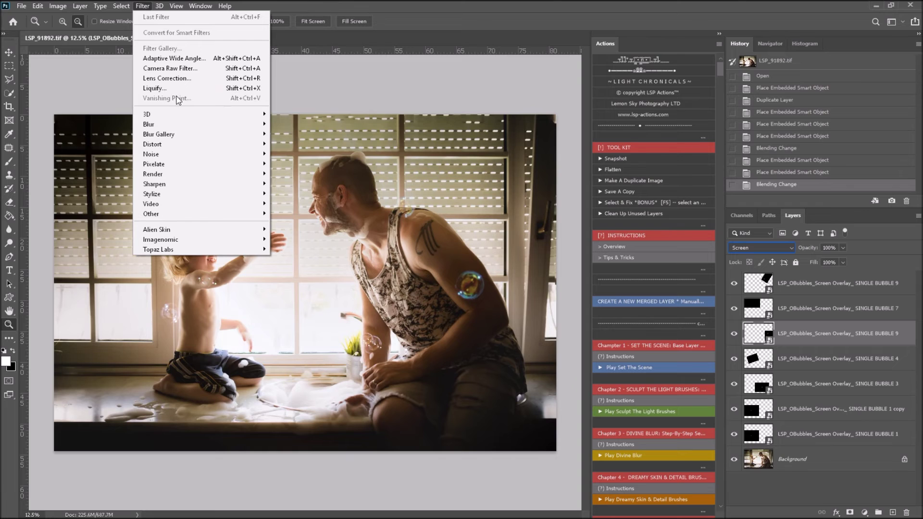
mouse_move(175, 124)
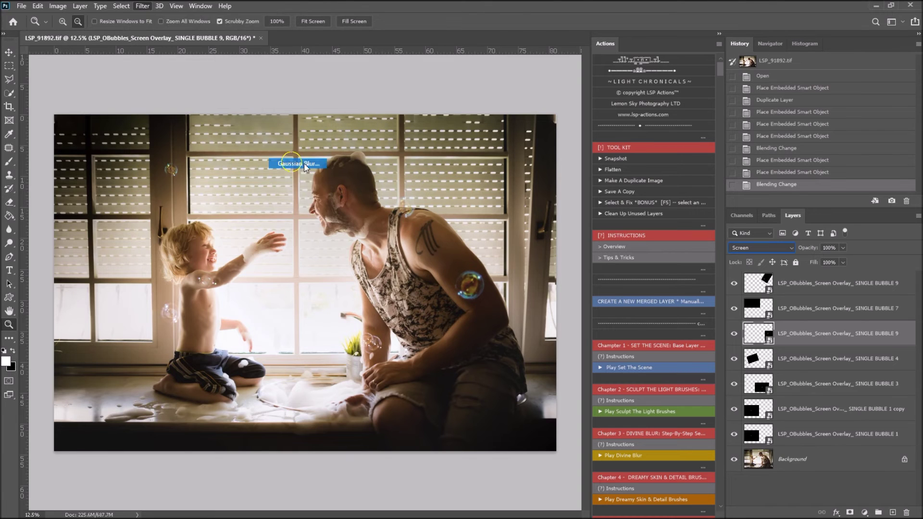
left_click_drag(373, 155, 219, 131)
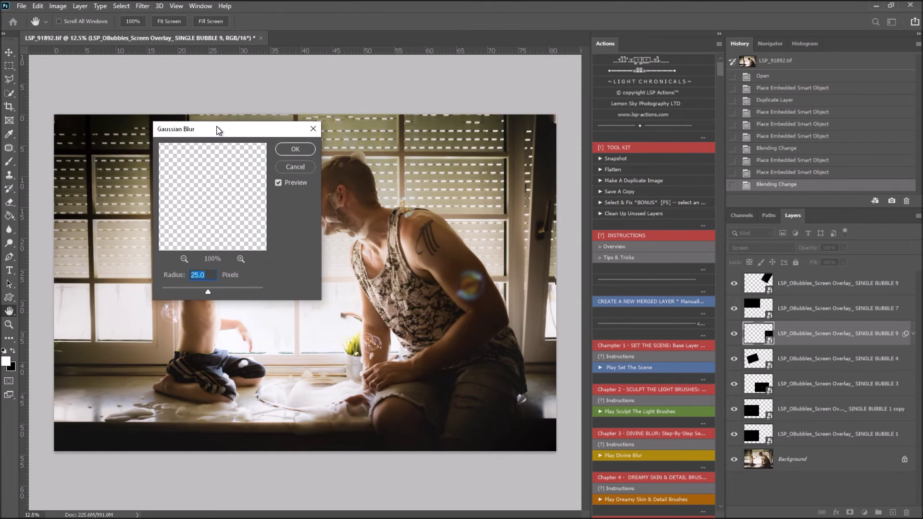
mouse_move(208, 292)
left_mouse_down()
mouse_move(174, 293)
mouse_move(200, 293)
left_mouse_up()
left_click(295, 149)
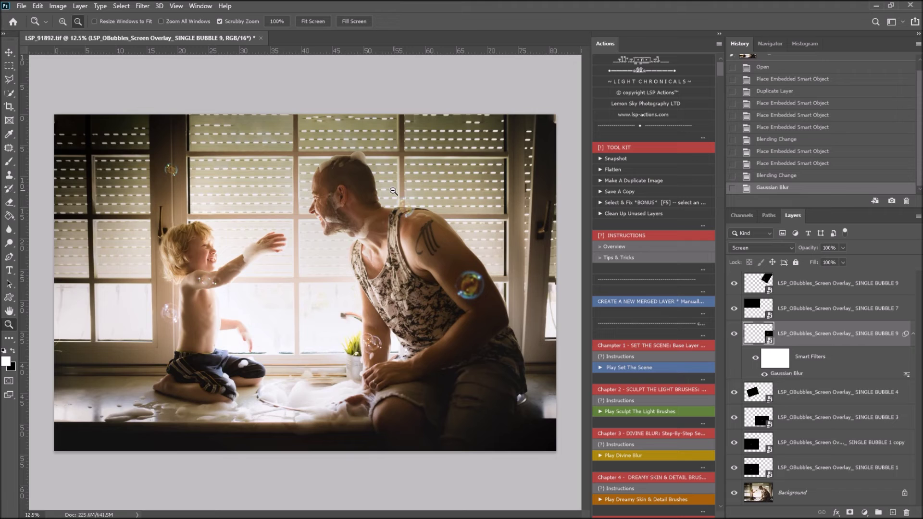
left_click(21, 6)
Save the composite as LSP_91892-Edit.tif and minimize Photoshop to return to Lightroom.
left_click(48, 124)
left_click(877, 4)
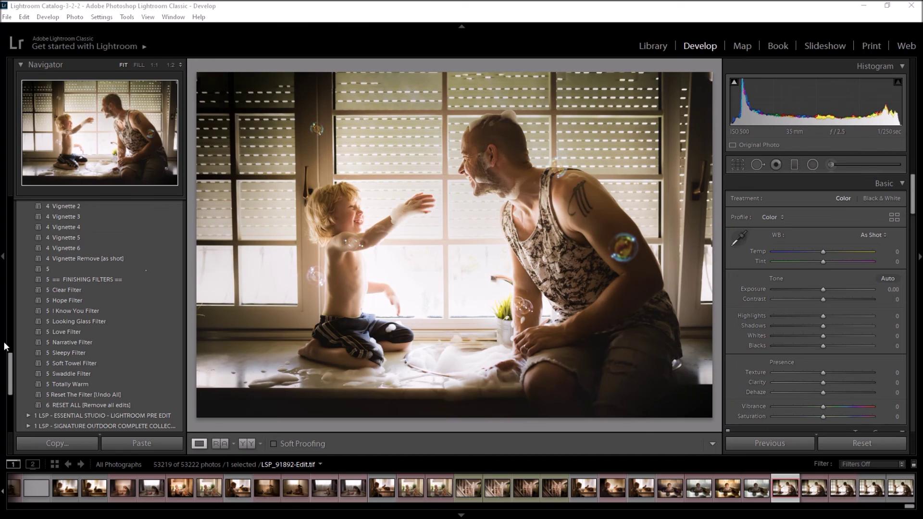
left_click_drag(9, 364, 7, 335)
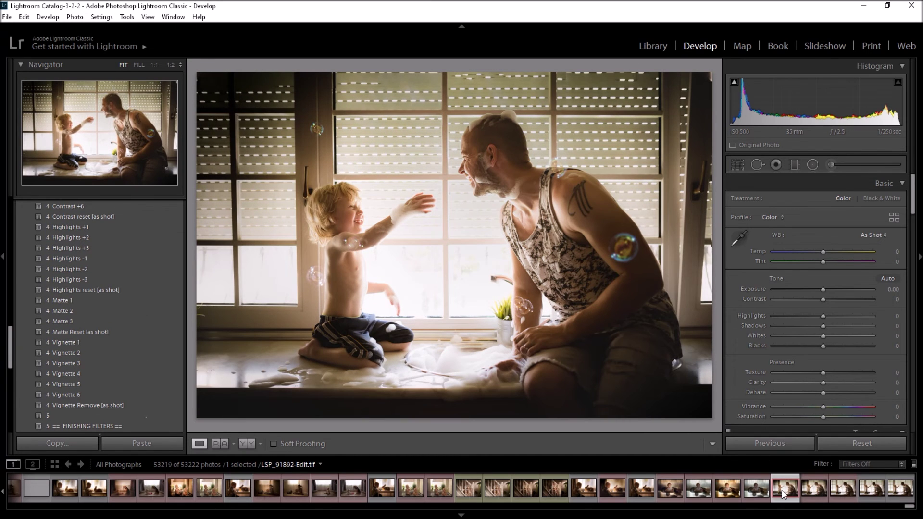
left_click(812, 493)
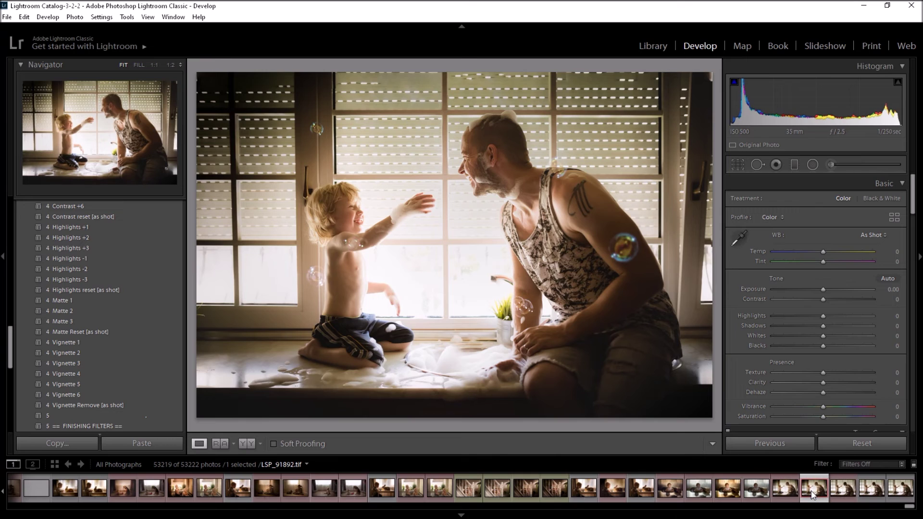
key("Right")
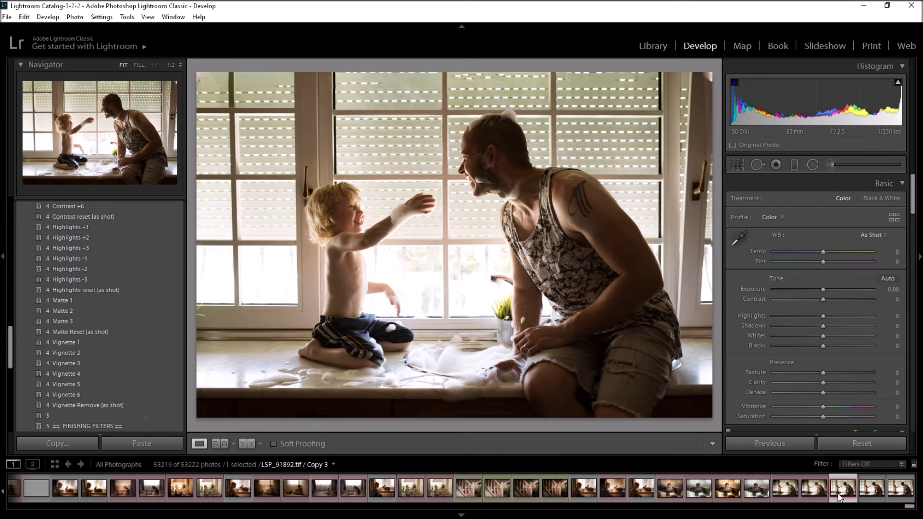
left_click(783, 489)
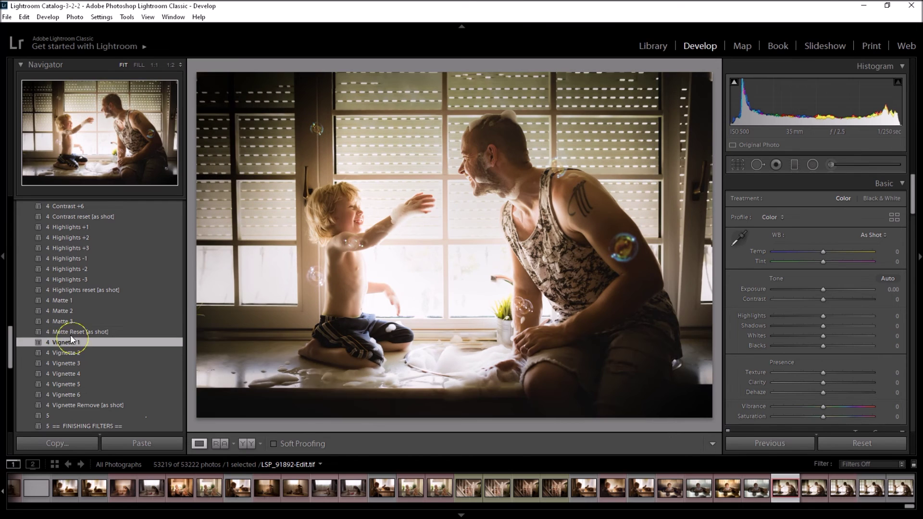
Try the '4 Contrast +2' and 'LSP - Dream' presets, landing on Contrast +30.
left_click(7, 336)
left_click(7, 337)
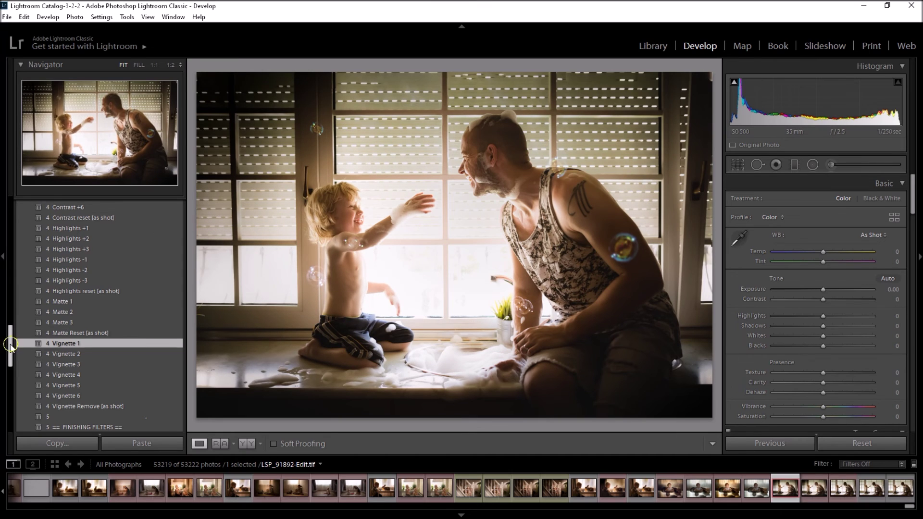
left_click_drag(11, 345, 9, 304)
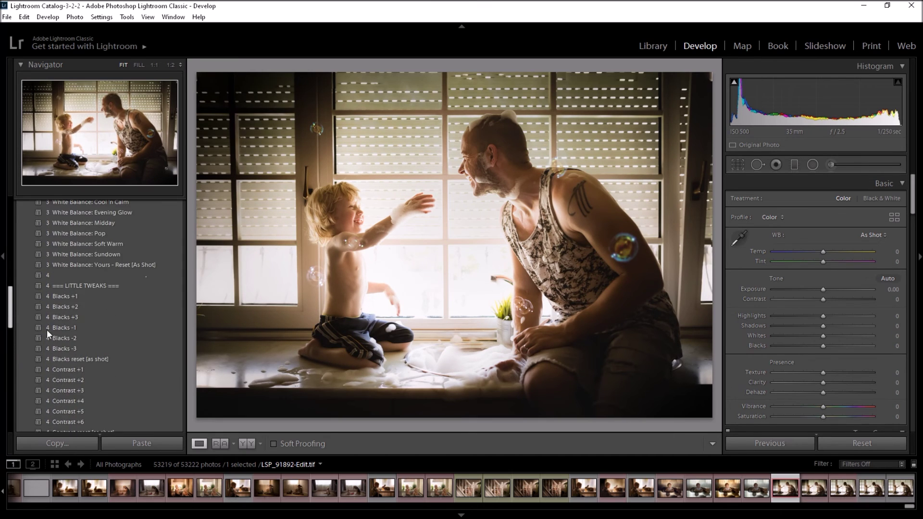
left_click(74, 380)
left_click_drag(9, 323, 8, 249)
left_click(79, 287)
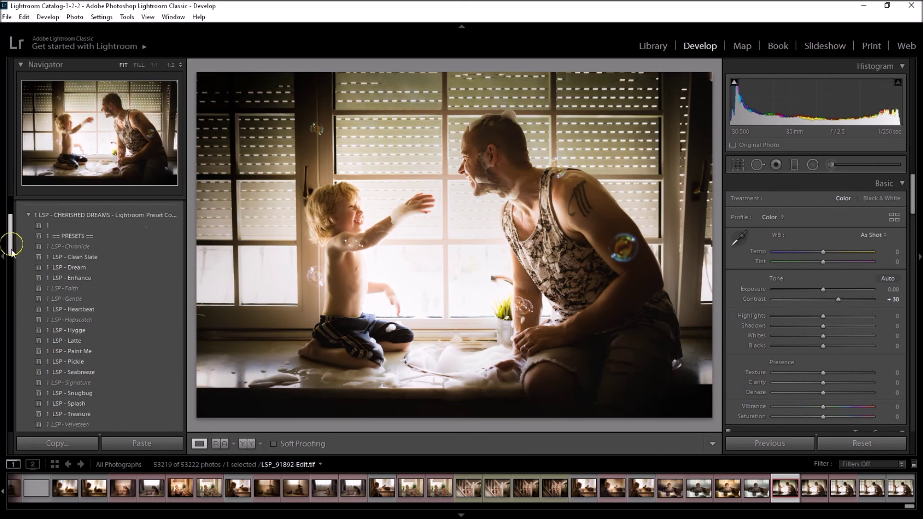
left_click_drag(10, 237, 11, 274)
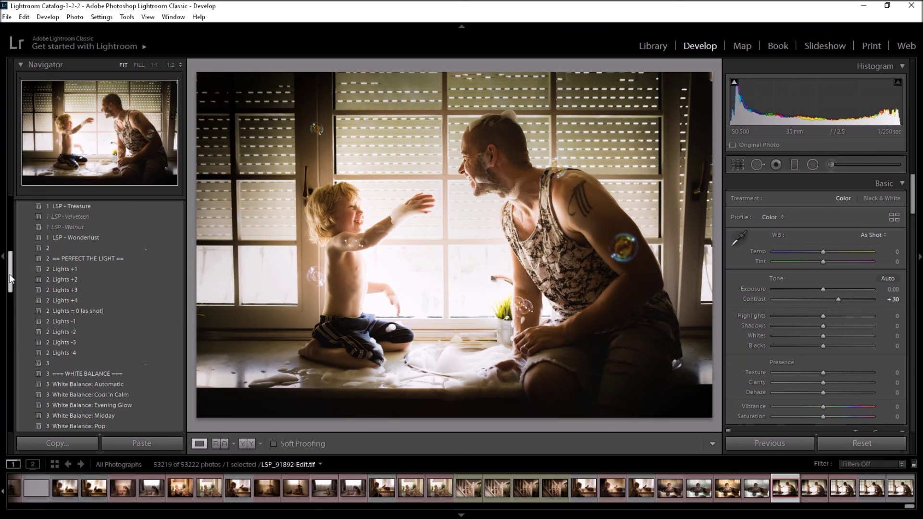
left_click_drag(9, 280, 15, 312)
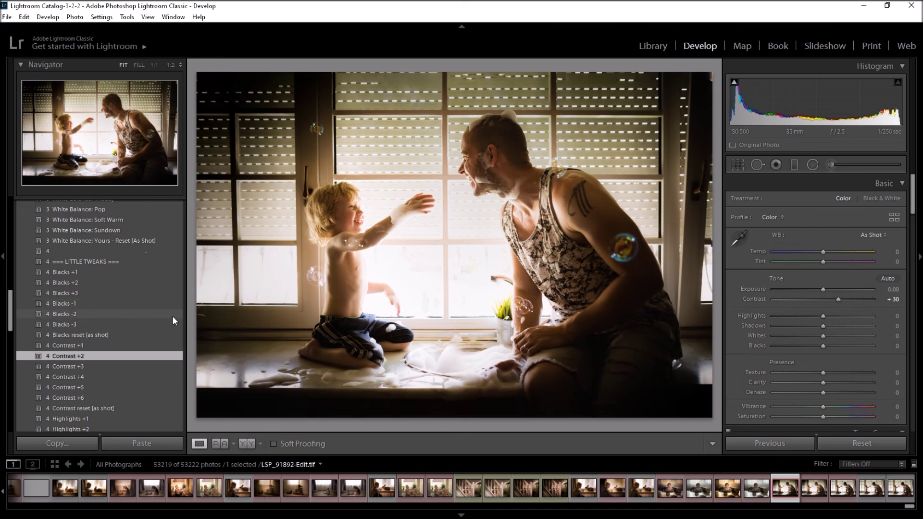
Apply the '4 Blacks reset [as shot]' preset, then compare the edit with the unedited Copy 3.
left_click(172, 335)
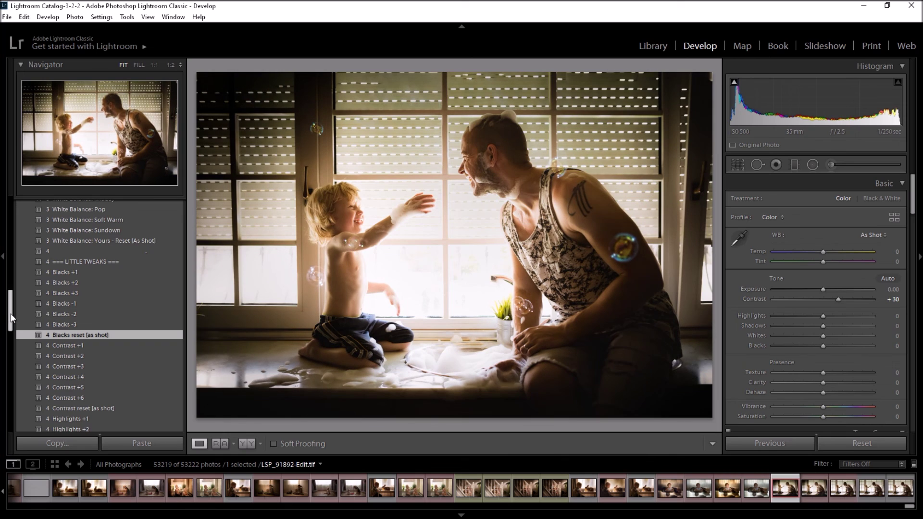
left_click_drag(11, 313, 10, 232)
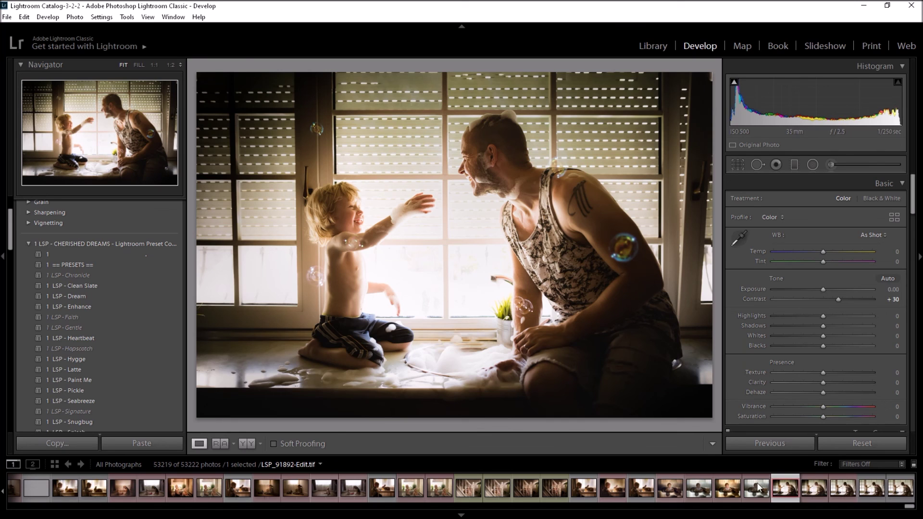
left_click(842, 491)
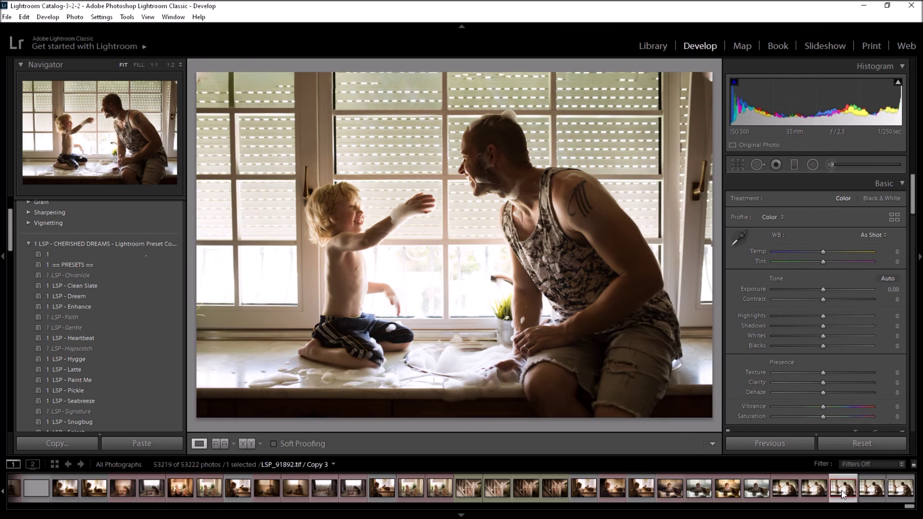
left_click(782, 491)
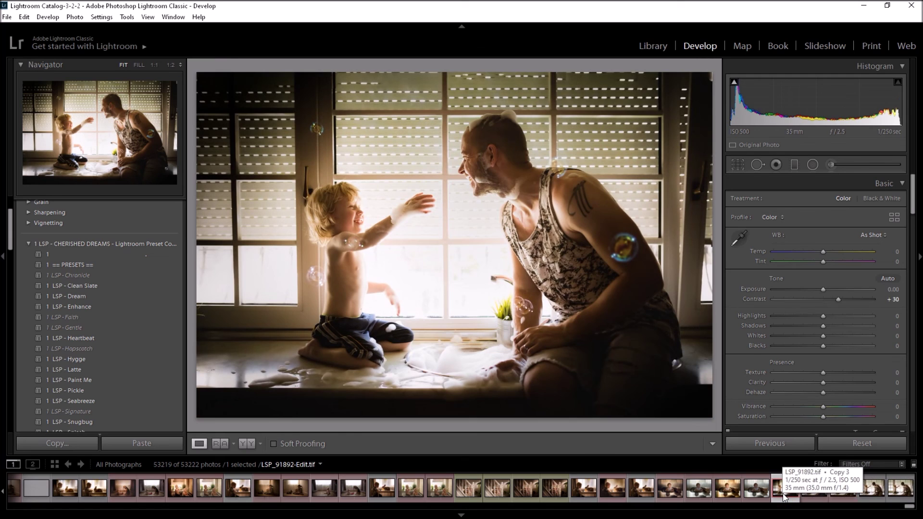